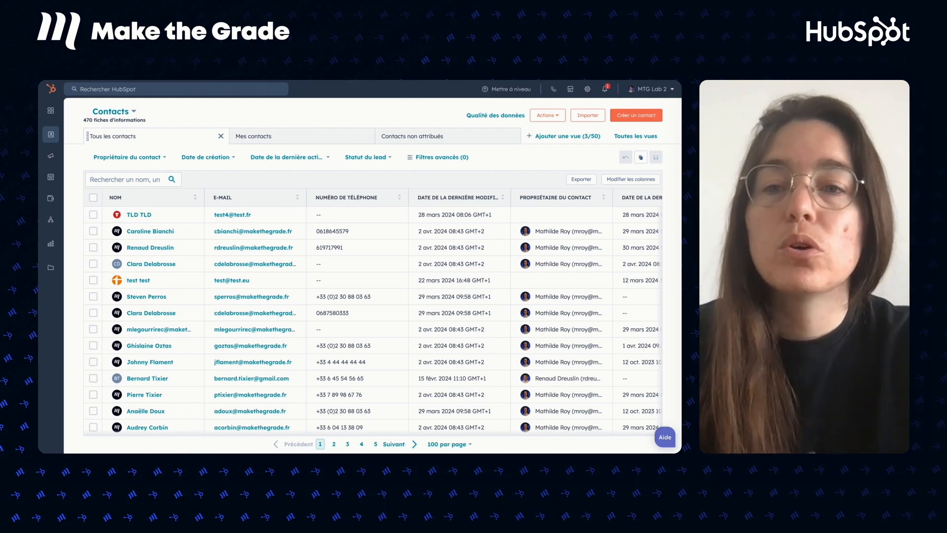
Open the Mes contacts view and confirm its contact owner filter is Moi, showing 0 contacts.
click(262, 138)
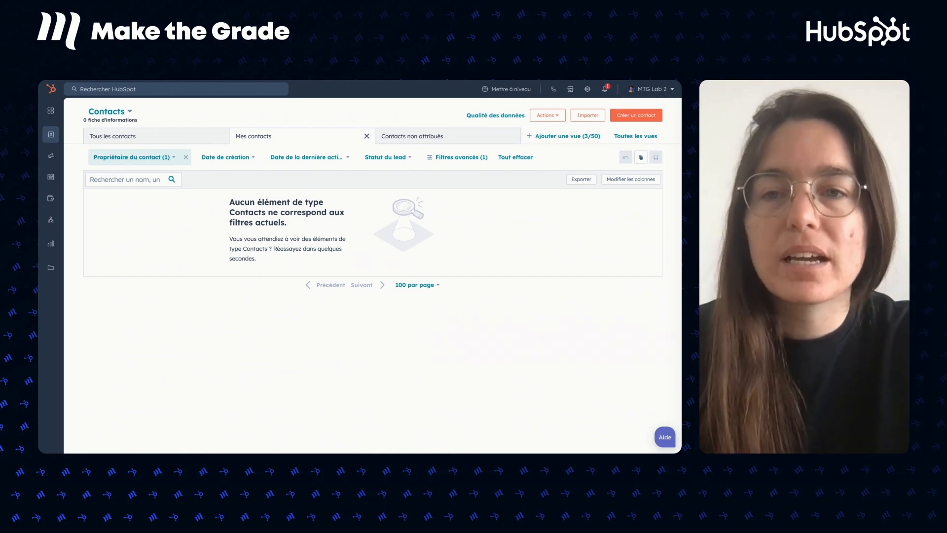
click(131, 157)
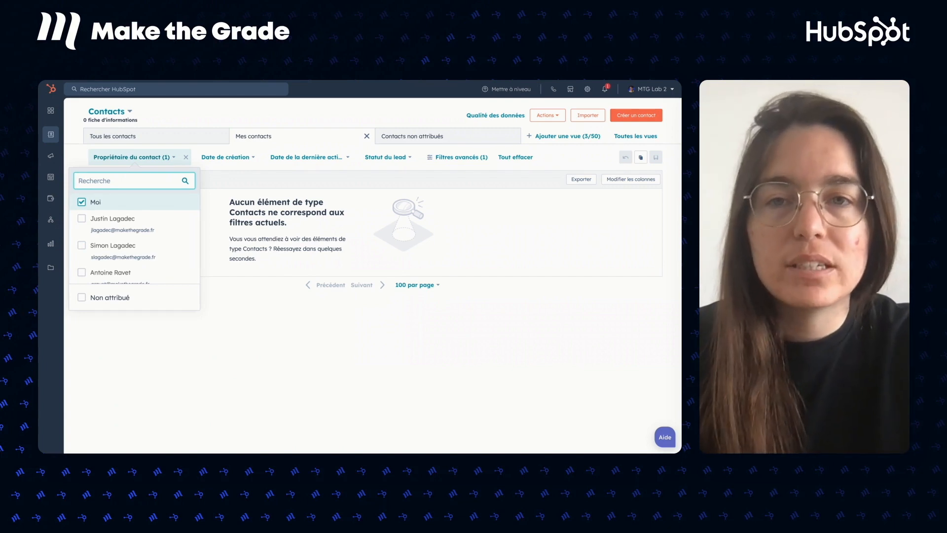
scroll(108, 245, down, 2)
scroll(111, 245, up, 2)
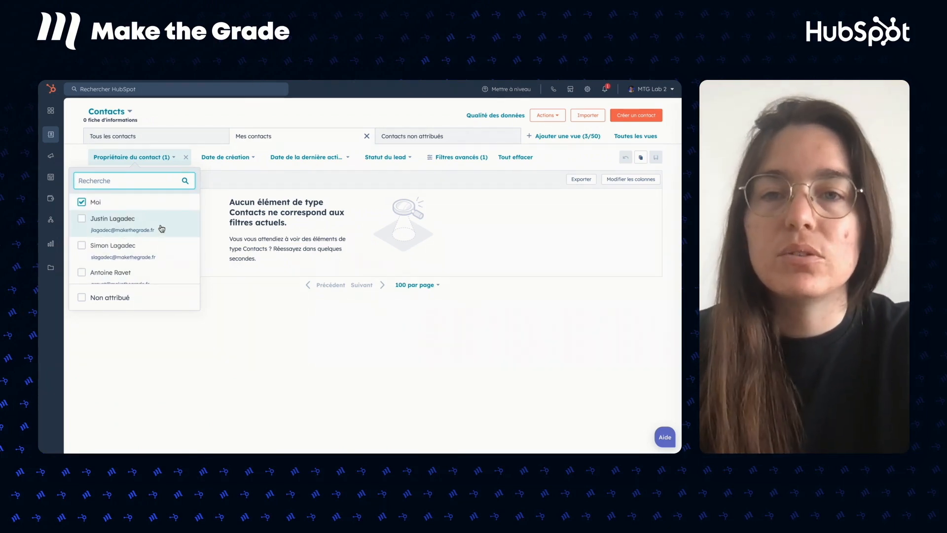
click(230, 115)
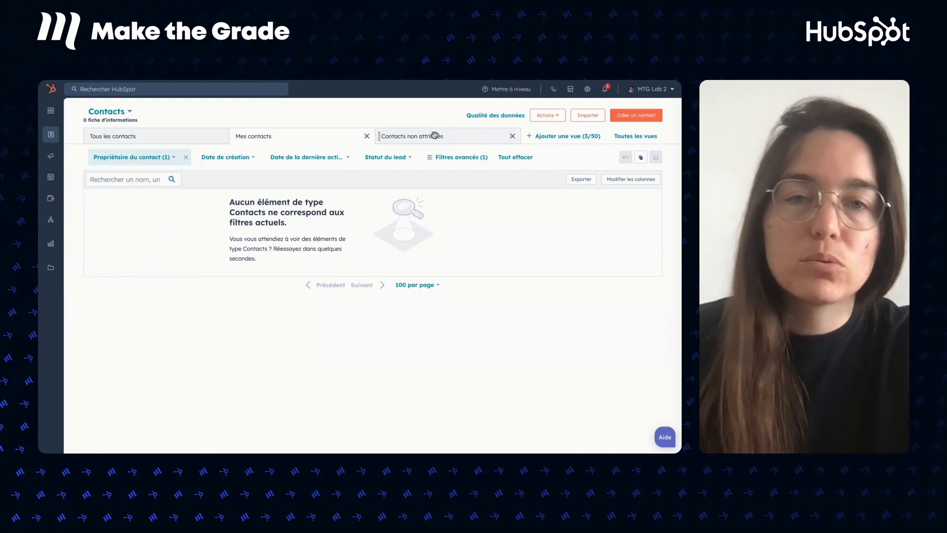
Switch to the Contacts non attribués view and check its Propriétaire du contact filter.
click(435, 136)
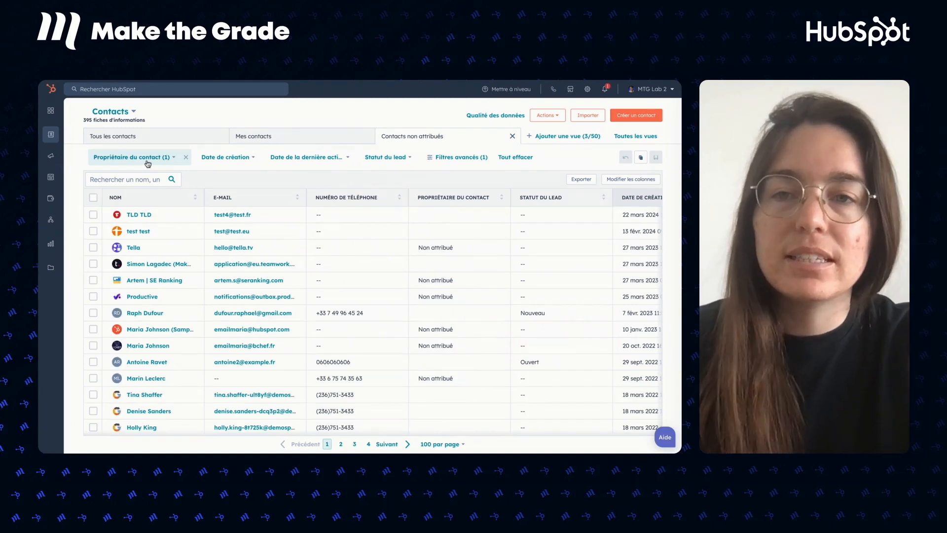
click(132, 157)
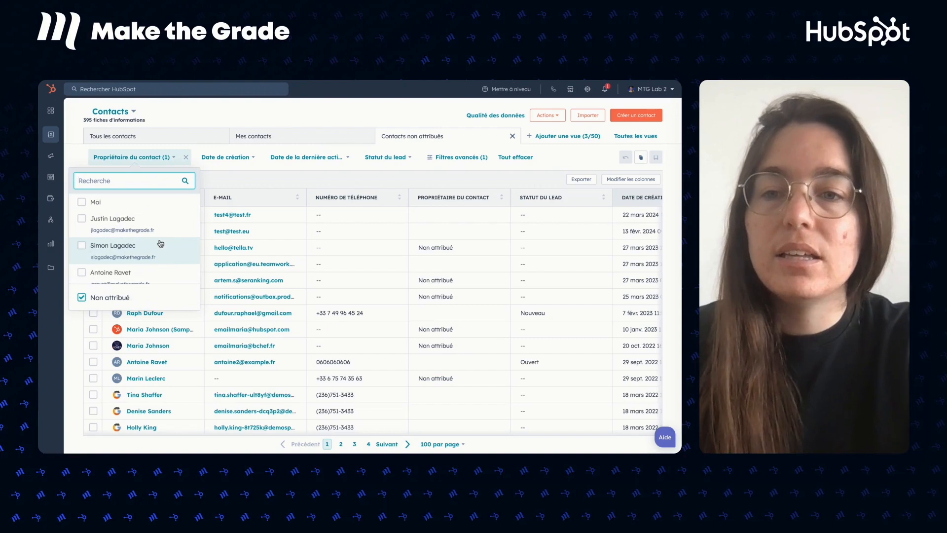
click(214, 115)
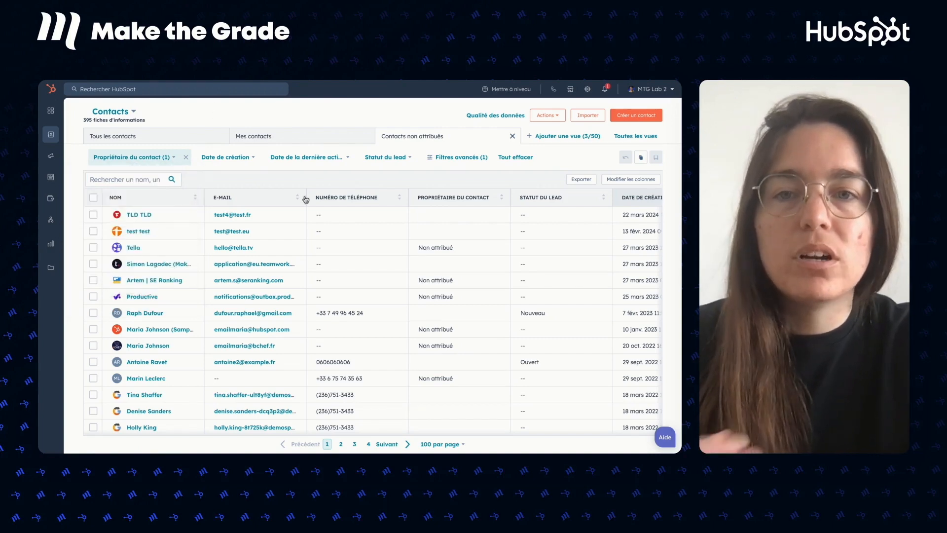
Browse the 395 unassigned contacts and bring up Modifier les colonnes.
scroll(330, 319, down, 1)
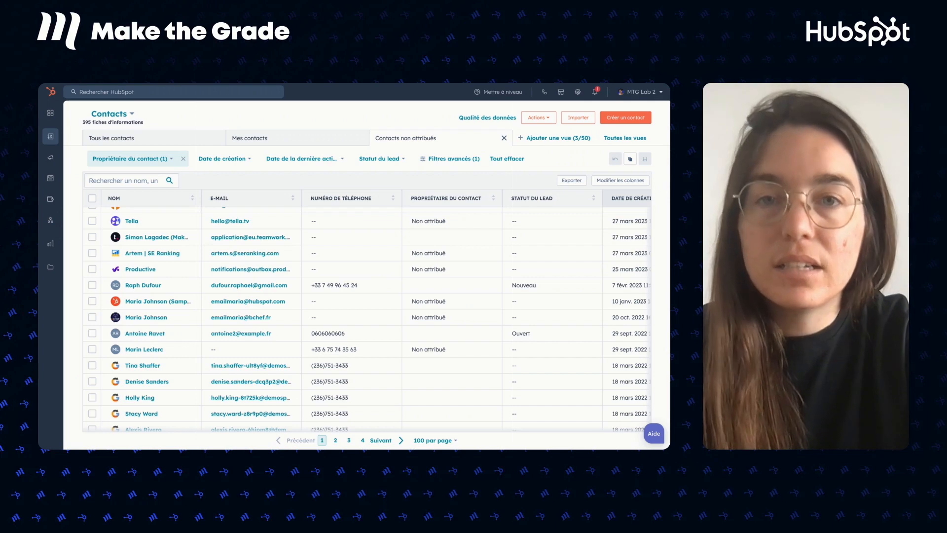
scroll(387, 271, right, 1)
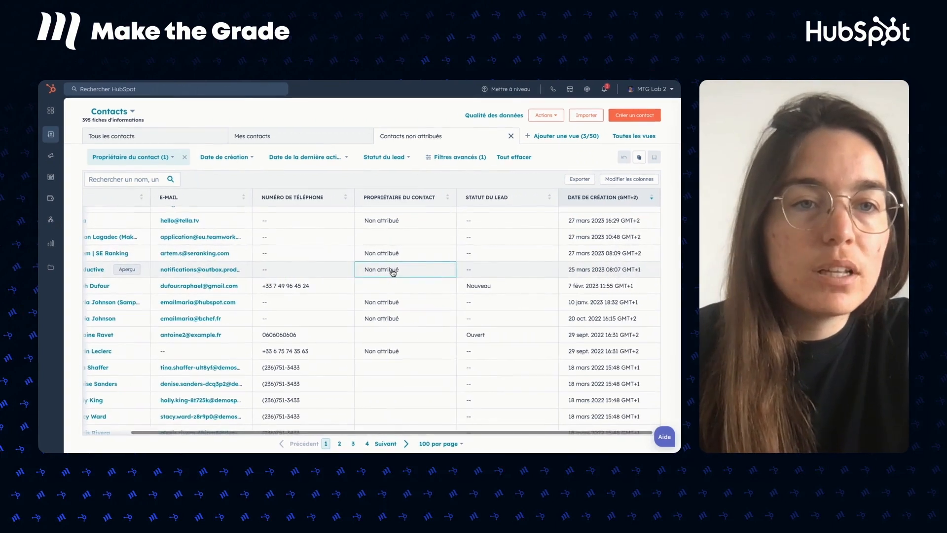
scroll(392, 272, left, 1)
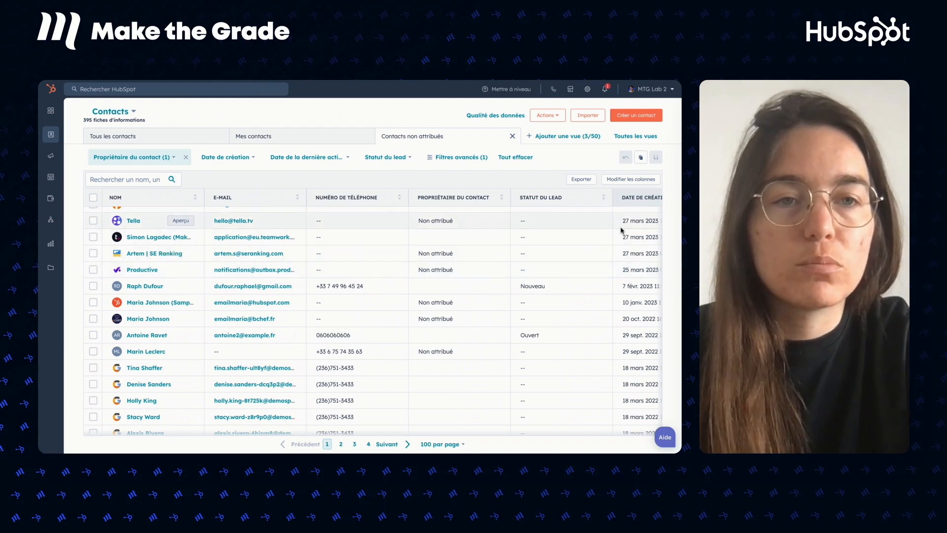
click(626, 181)
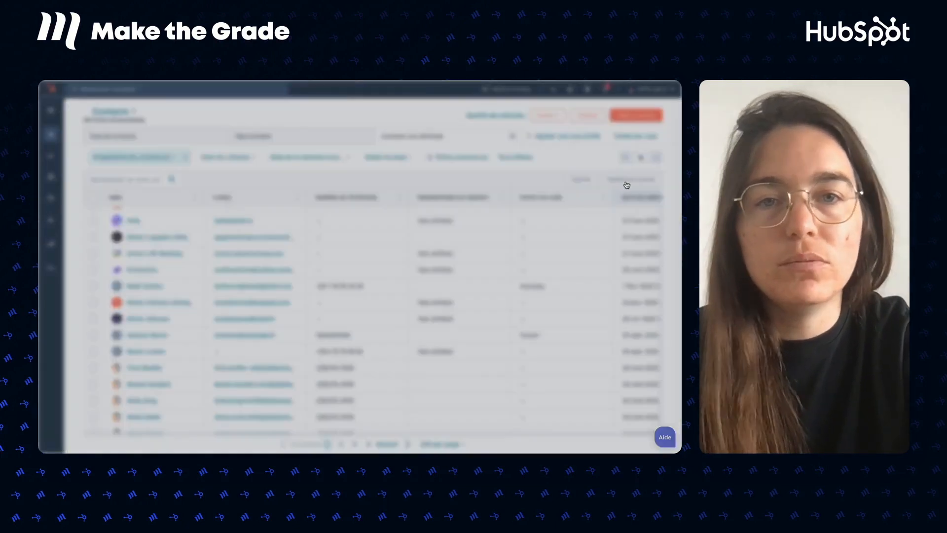
Add the Date de naissance and Nom de l'entreprise columns to the table selection.
click(313, 152)
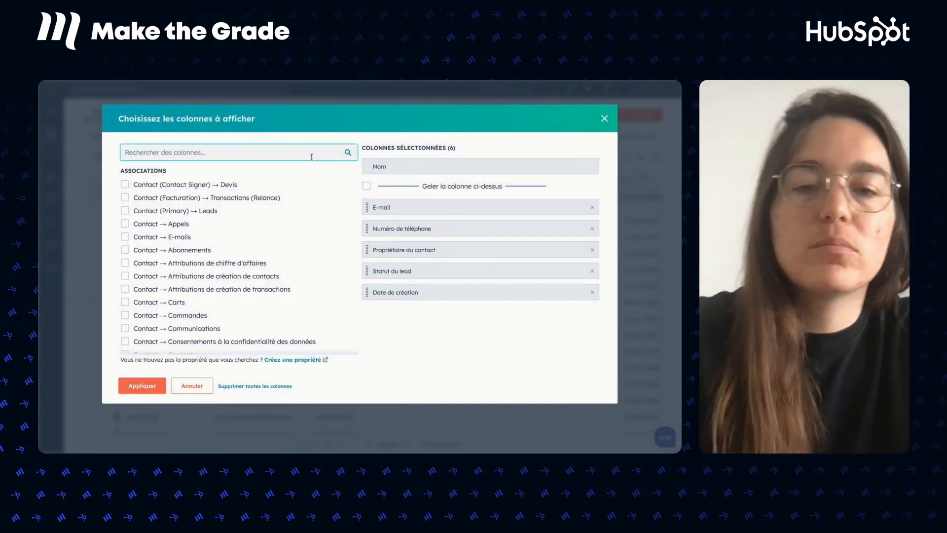
text(date de naiss)
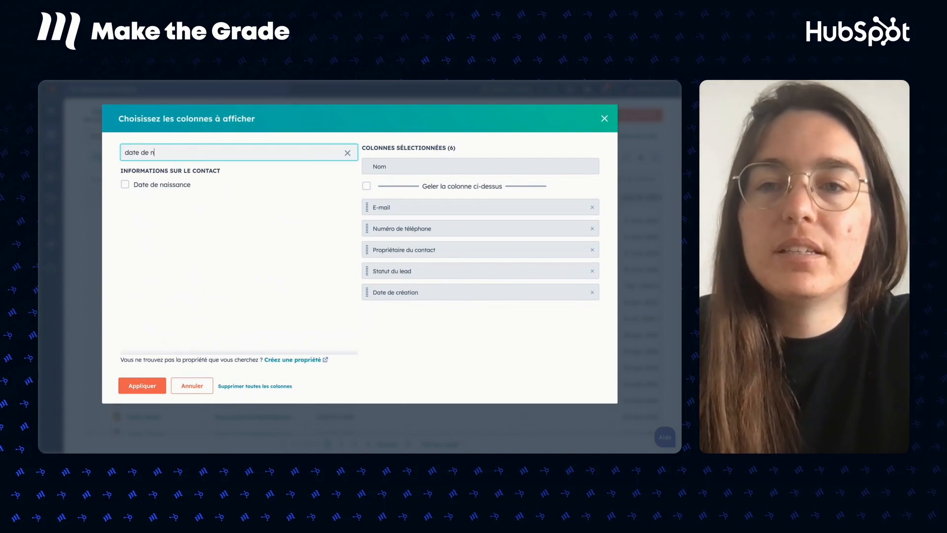
click(189, 187)
triple_click(187, 153)
text(nom de l'e)
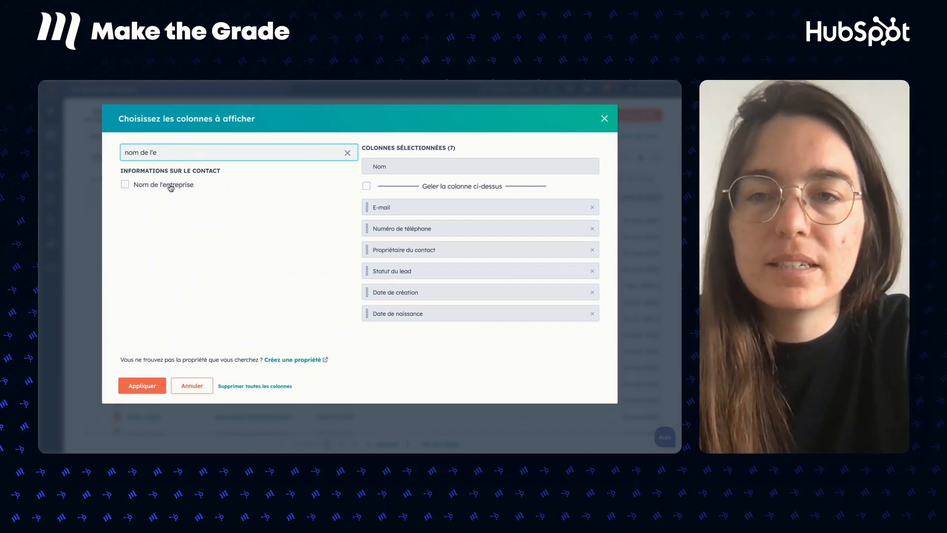
click(171, 186)
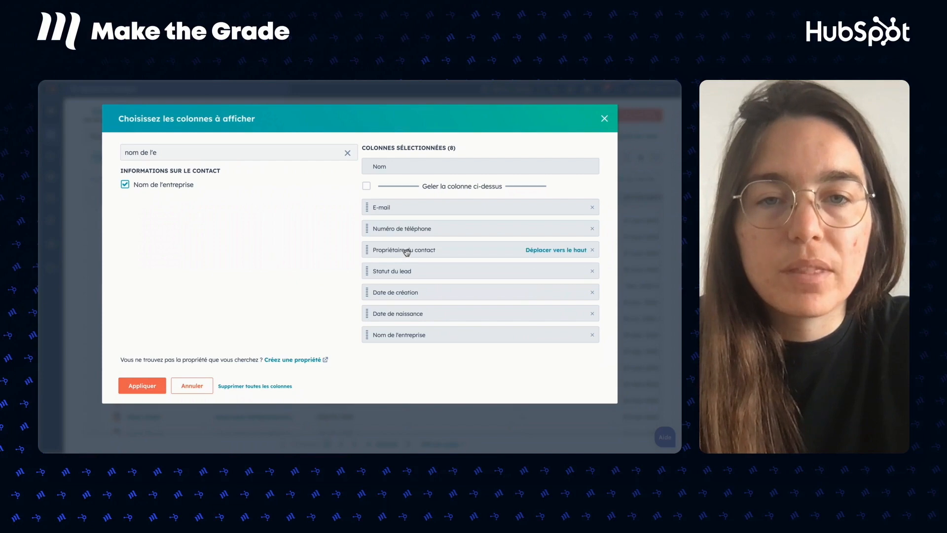
Move Statut du lead last and Nom de l'entreprise after Propriétaire du contact, then apply.
drag(402, 271, 400, 343)
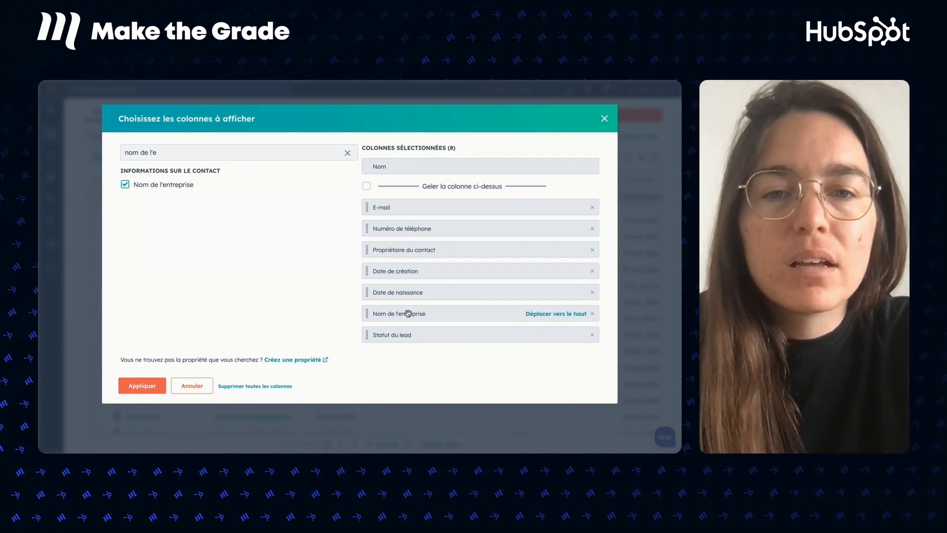
drag(413, 314, 414, 263)
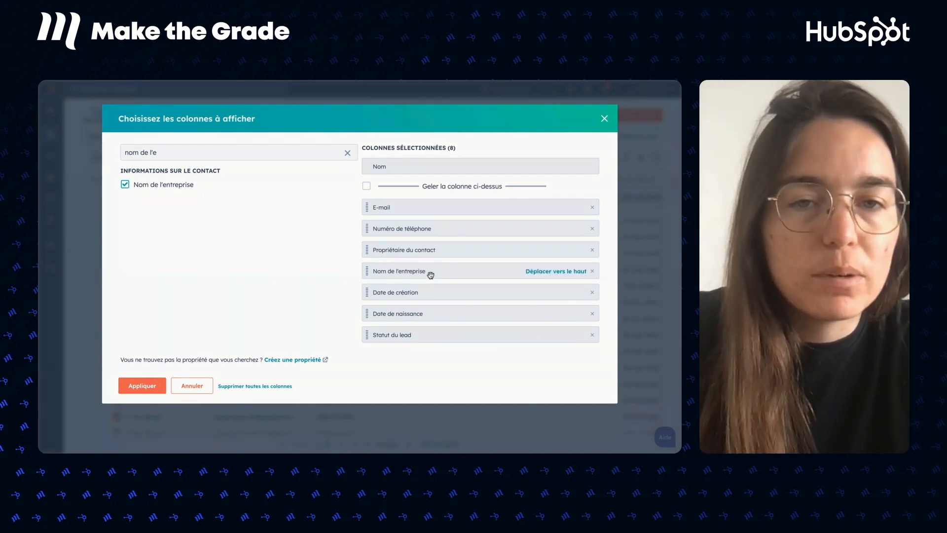
click(137, 386)
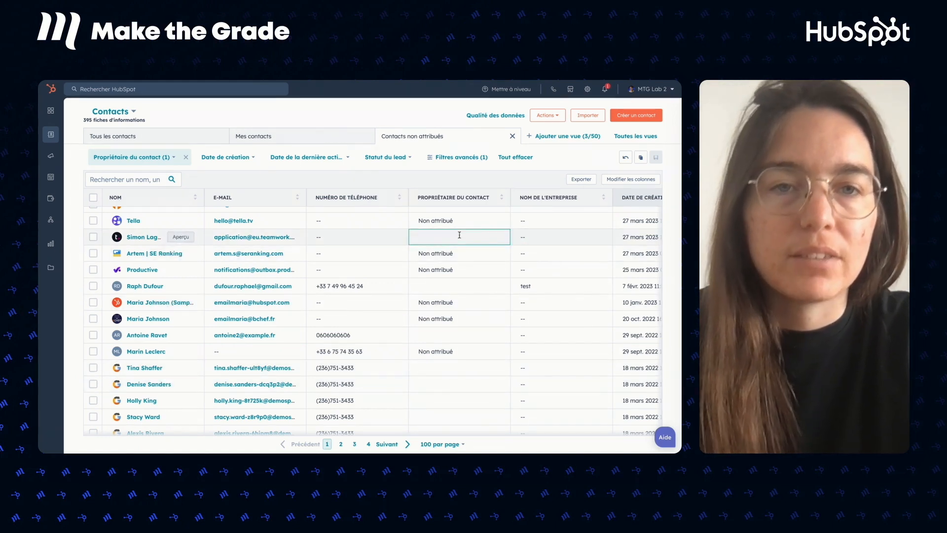
scroll(541, 236, right, 5)
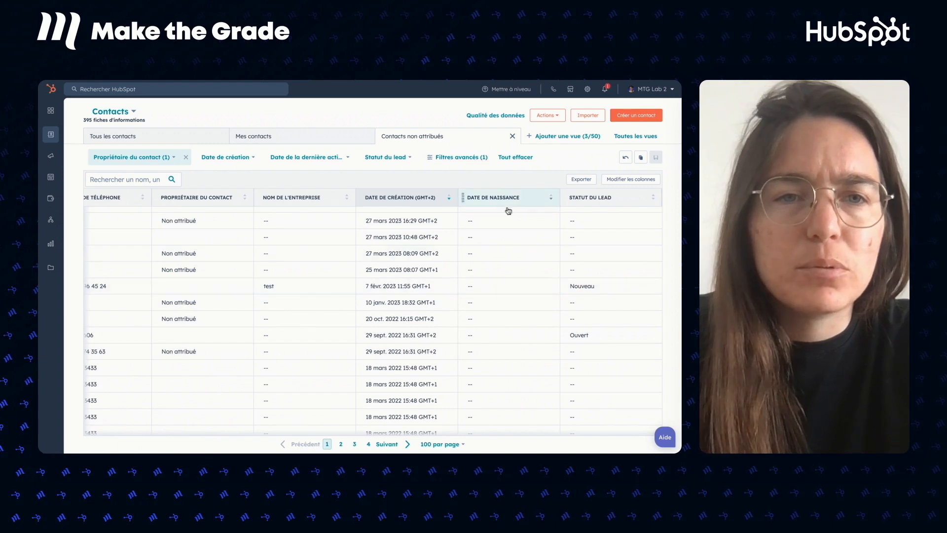
click(499, 288)
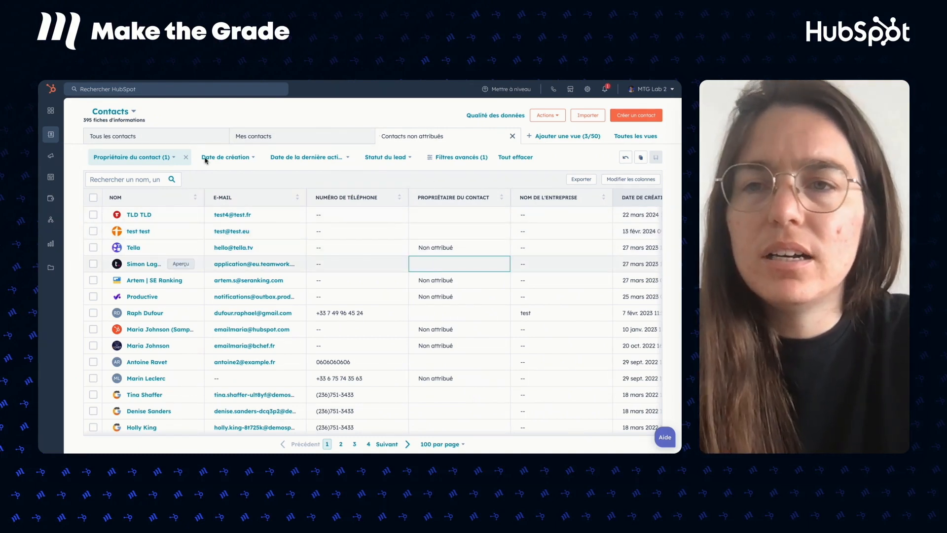
click(146, 134)
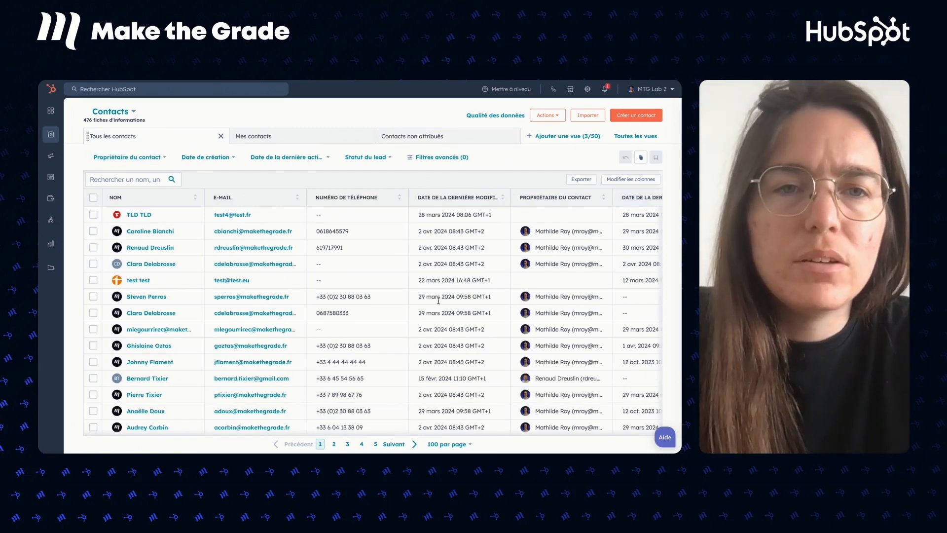
scroll(438, 300, right, 3)
scroll(438, 299, right, 5)
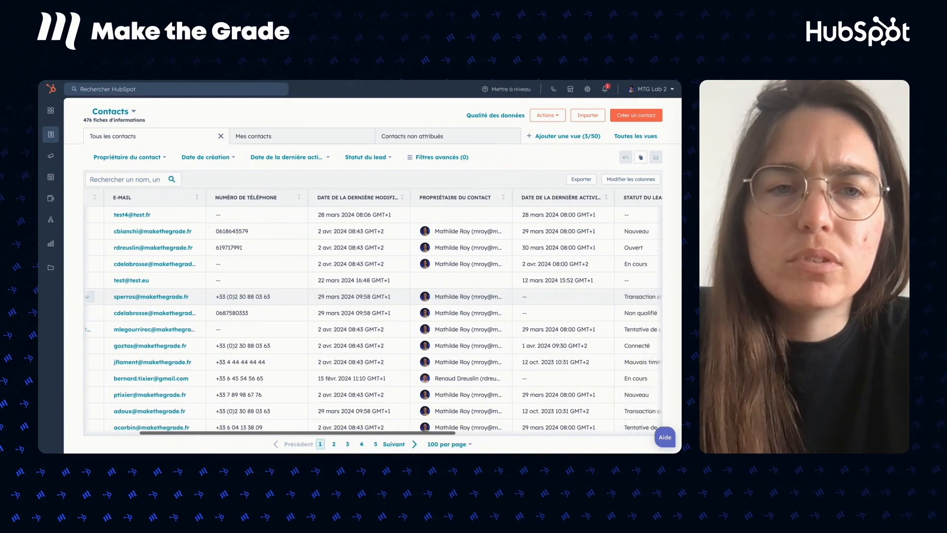
scroll(438, 300, left, 8)
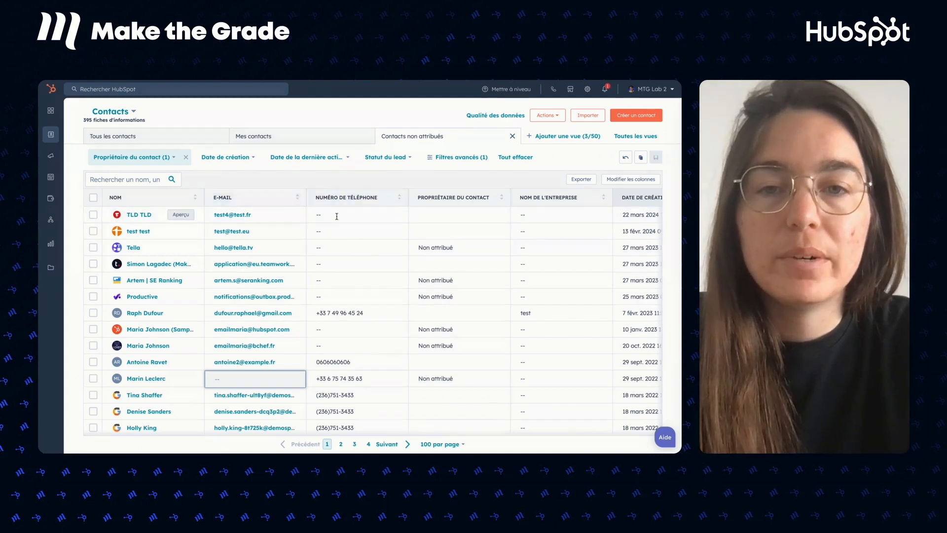
Enter the first unassigned contact's missing phone number and save the update.
click(336, 215)
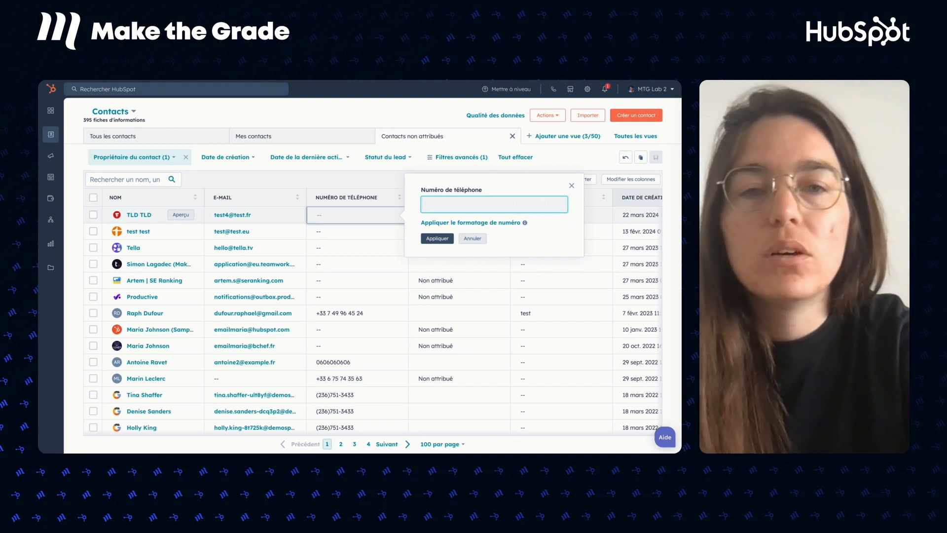
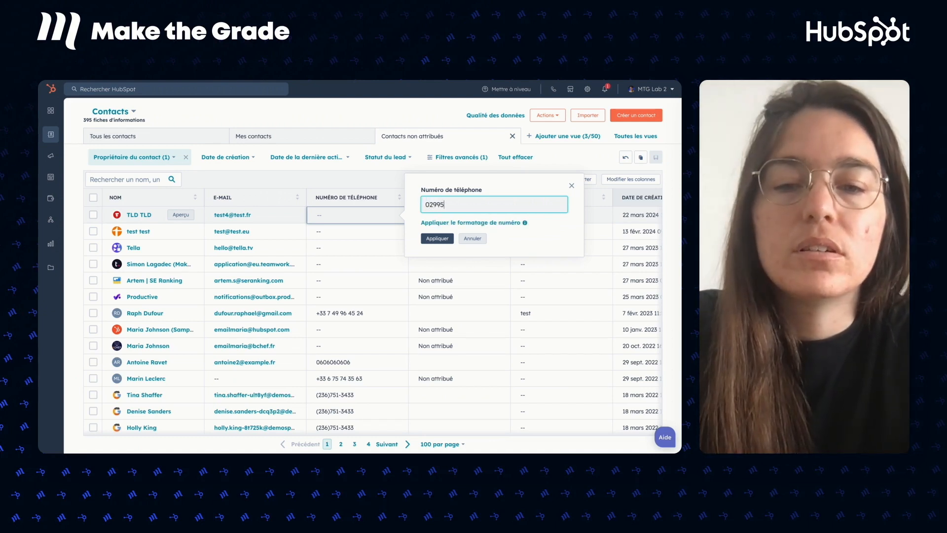
click(437, 238)
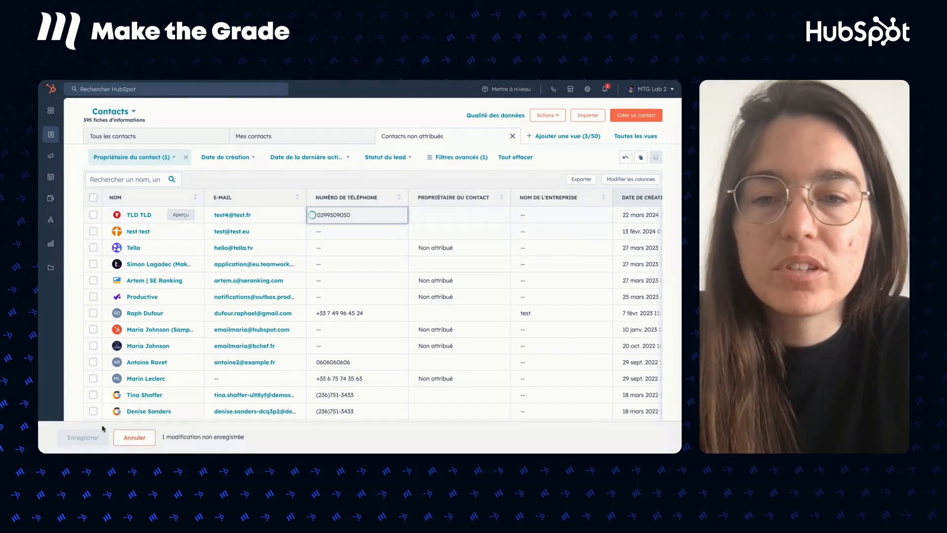
click(83, 438)
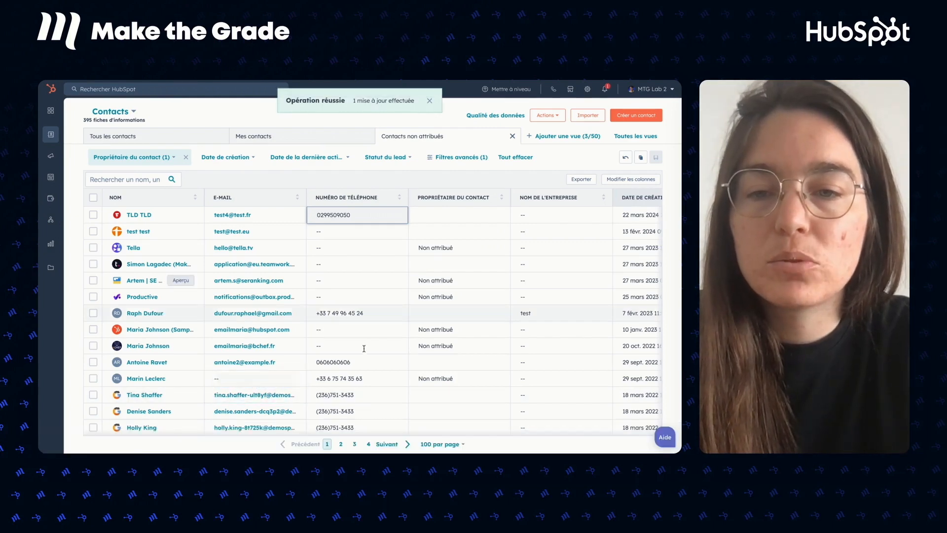
Fill in the contact's empty E-mail cell with their e-mail address and save it.
click(279, 384)
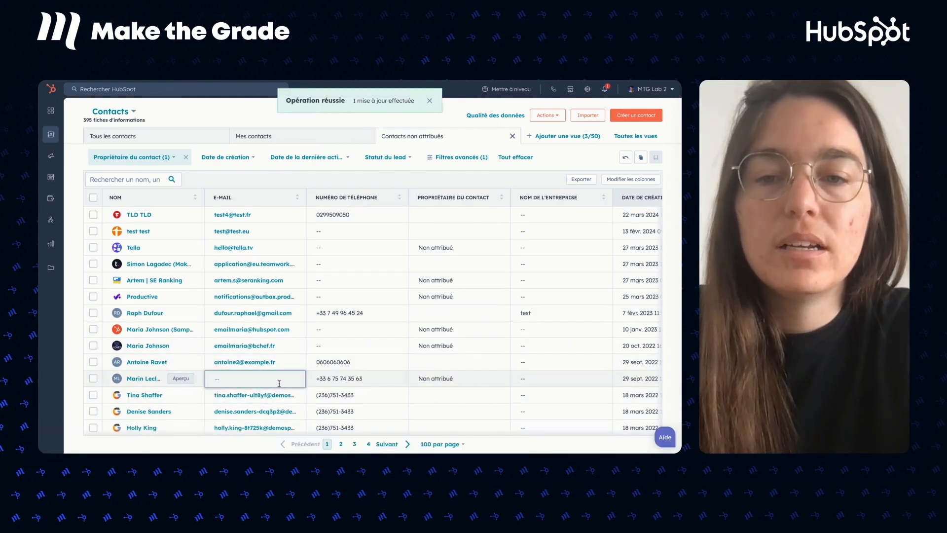
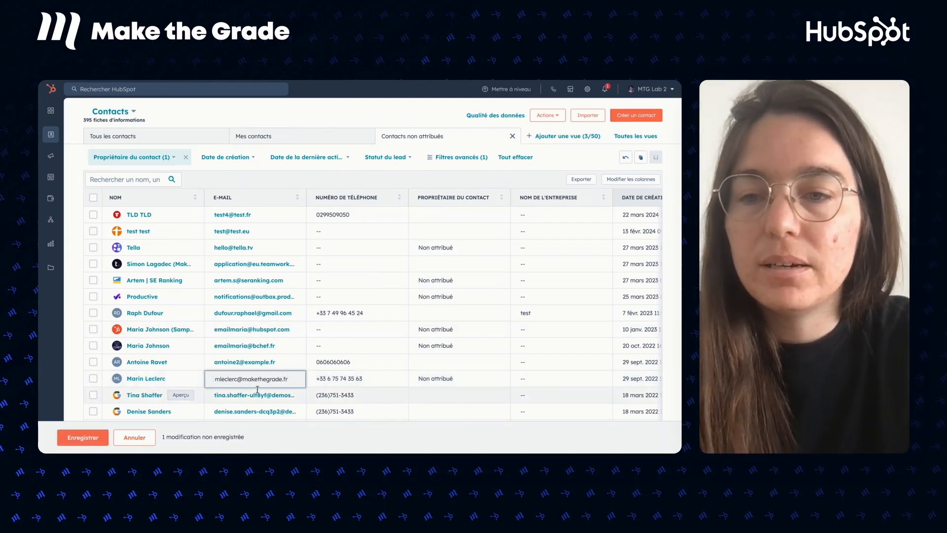
click(83, 438)
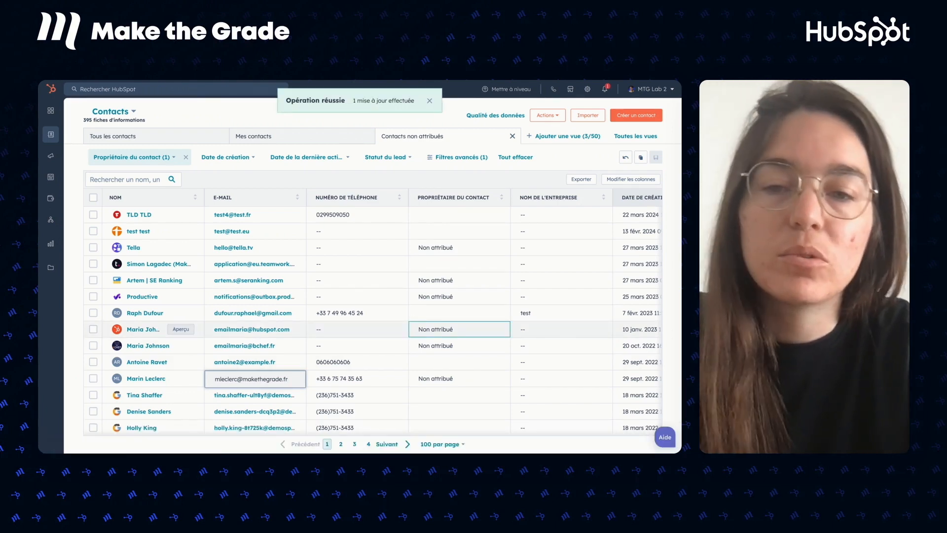
scroll(377, 318, down, 2)
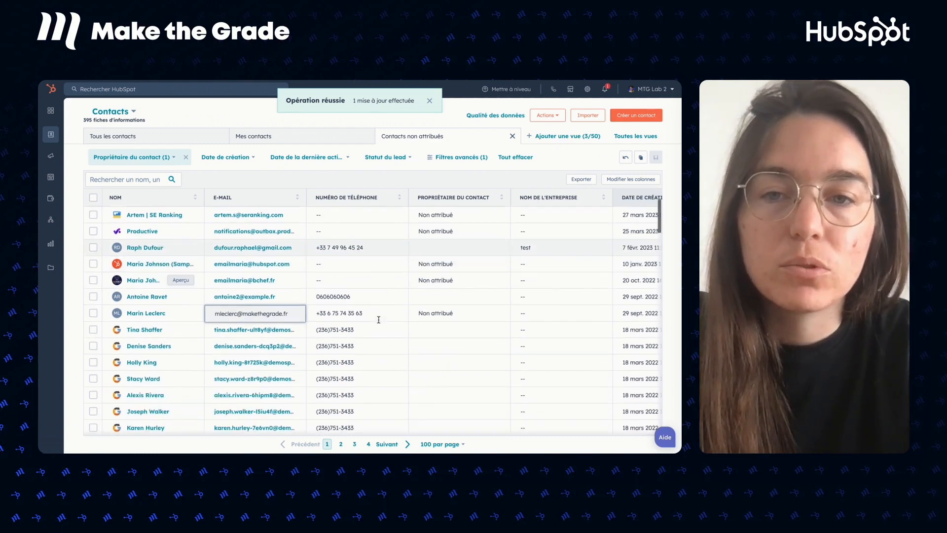
scroll(378, 320, up, 3)
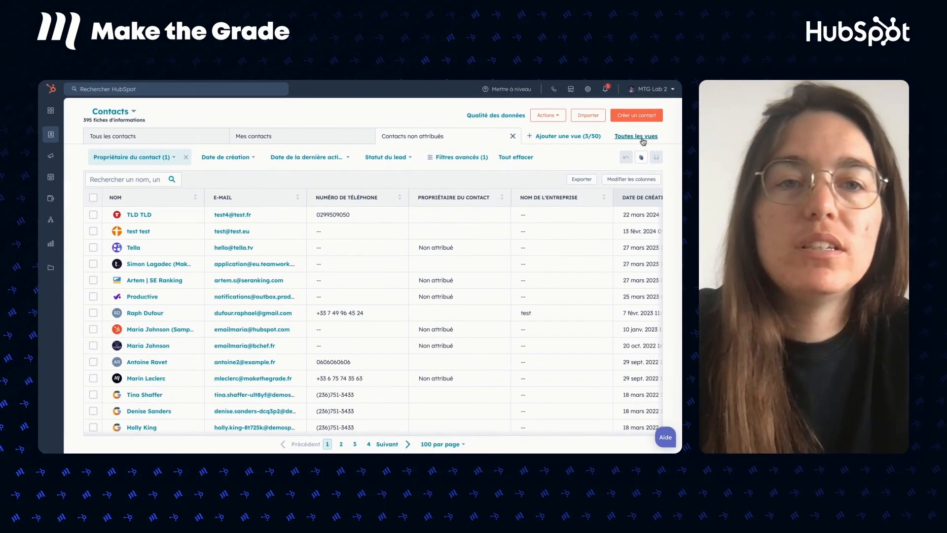
click(642, 142)
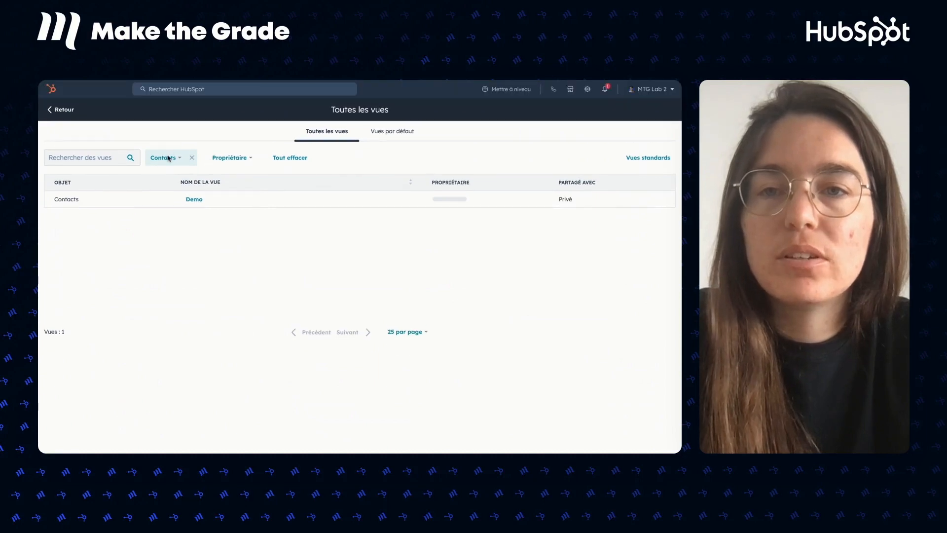
mouse_move(518, 198)
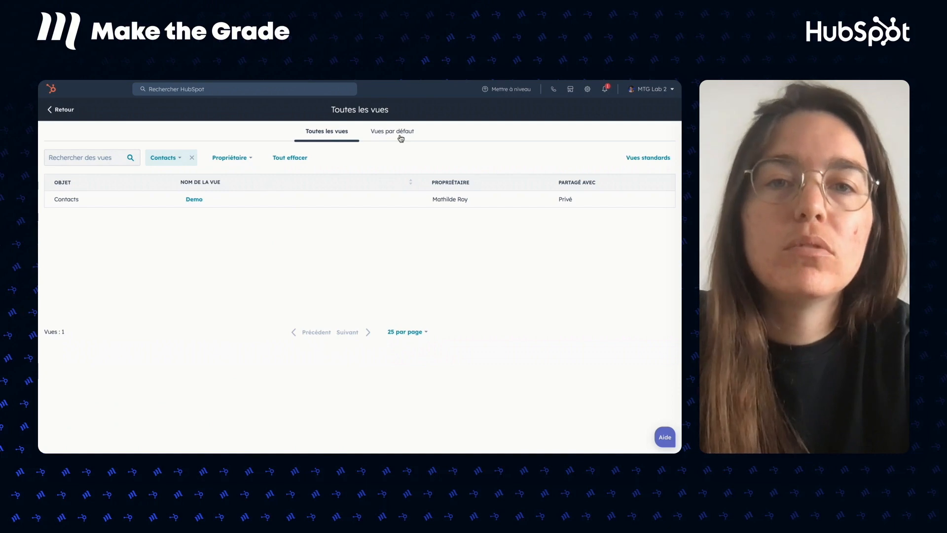
click(401, 137)
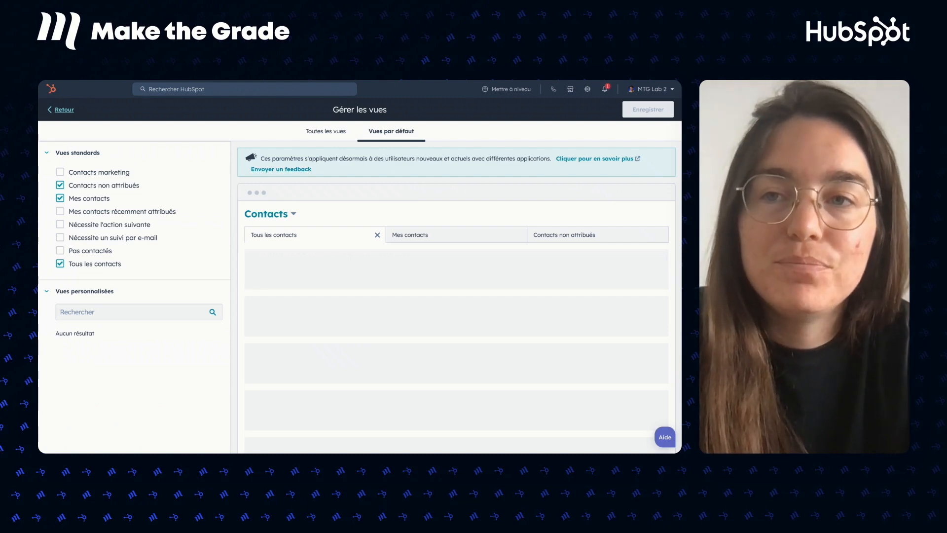
click(64, 110)
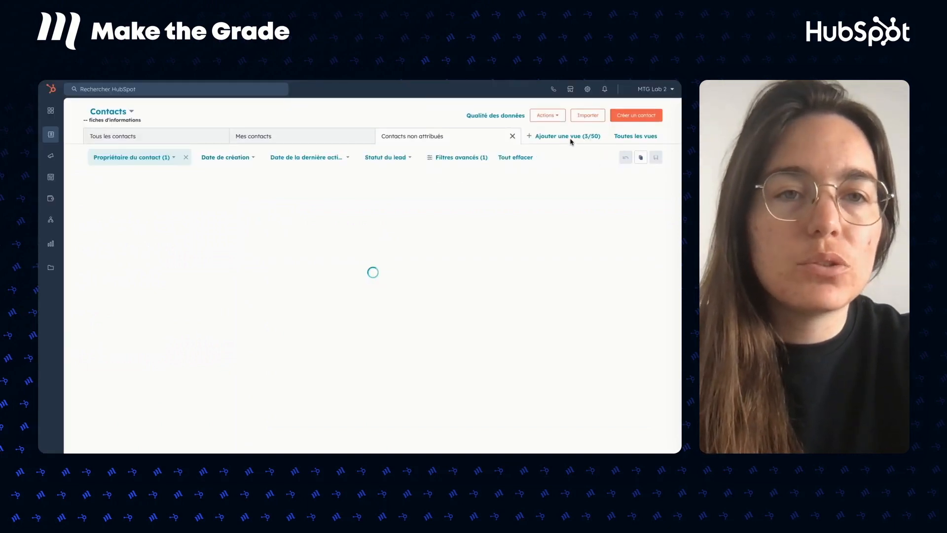
From + Ajouter une vue (3/50), choose to create a new saved contacts view.
click(567, 137)
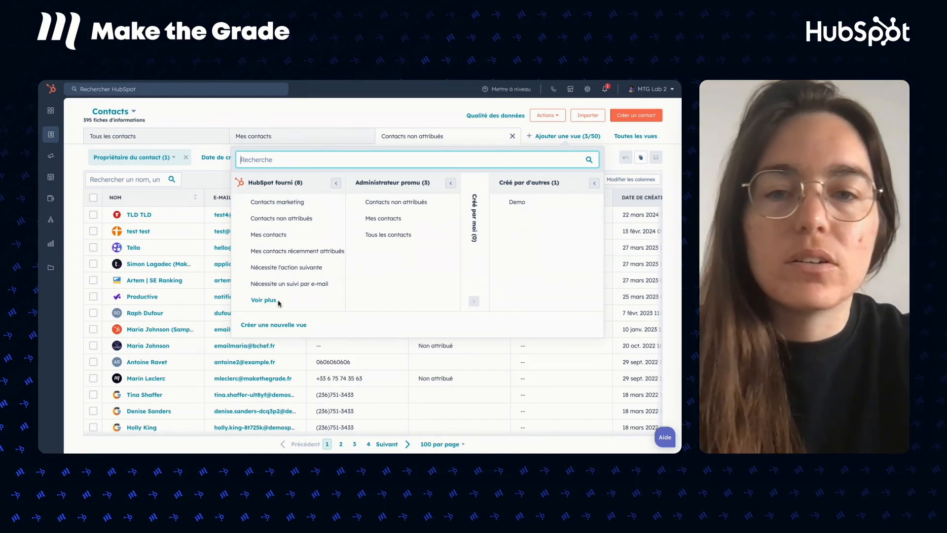
click(270, 327)
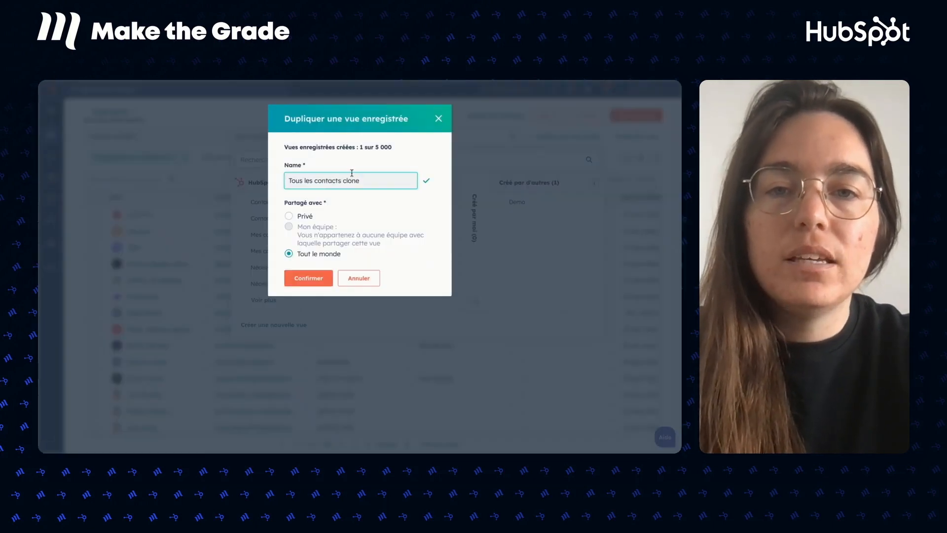
Name the view with a first name plus ' - Contacts à remplir', share with Tout le monde, confirm.
triple_click(347, 185)
text(A)
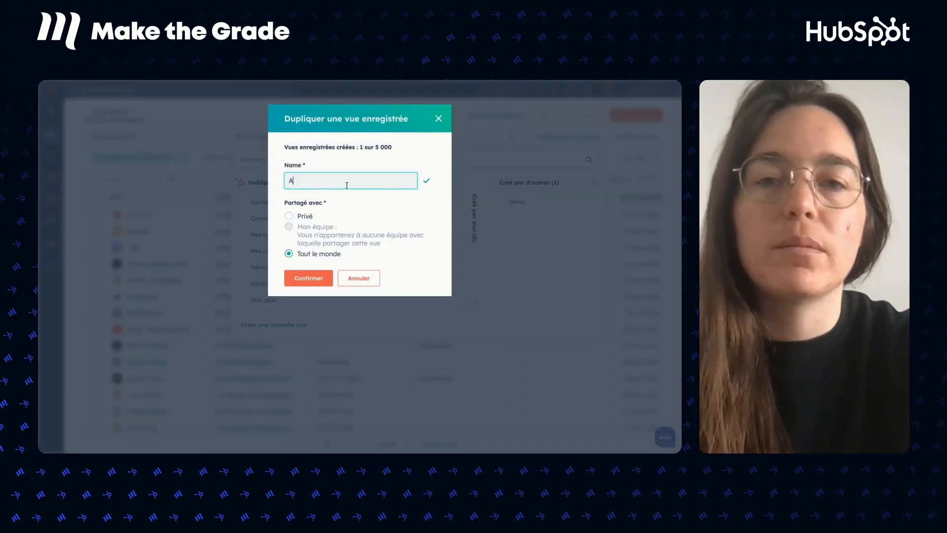
text(noëlle)
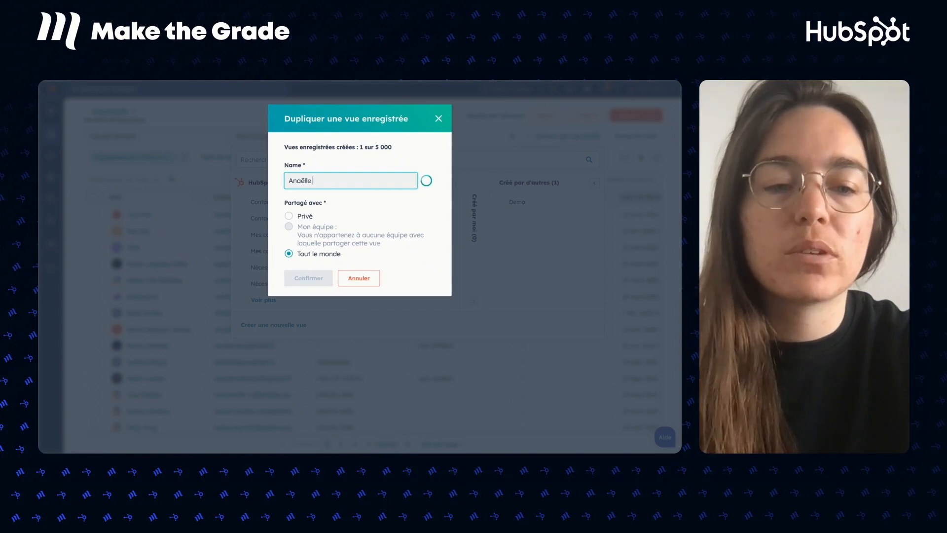
text( - )
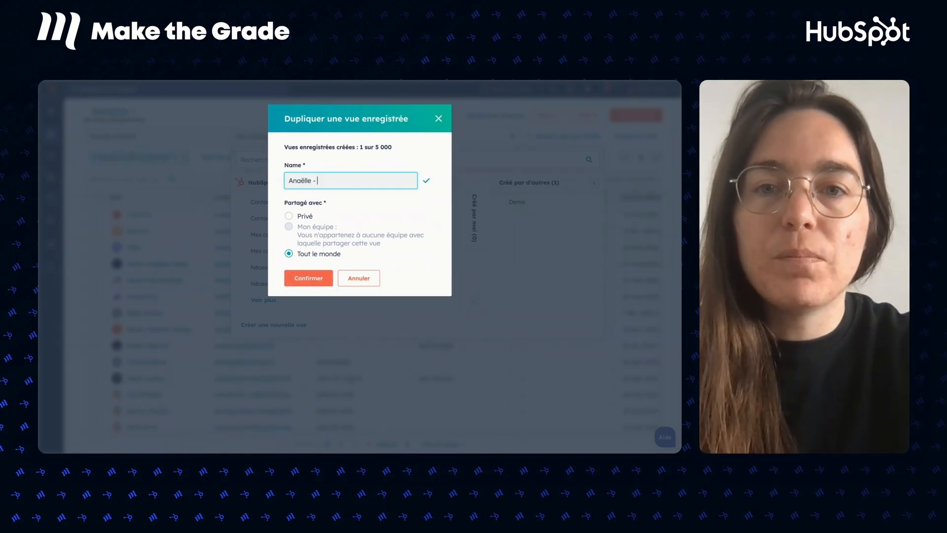
text(Cont)
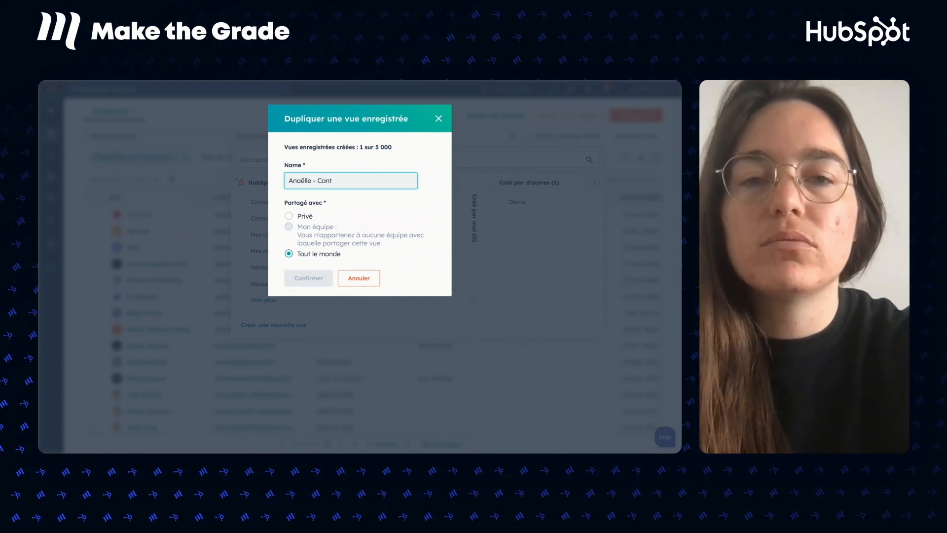
text(acts )
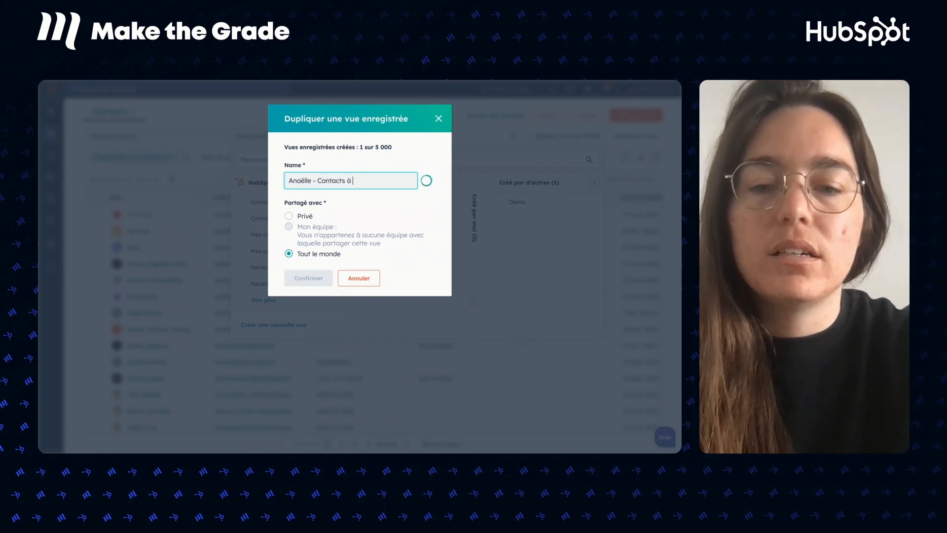
text(à remplir)
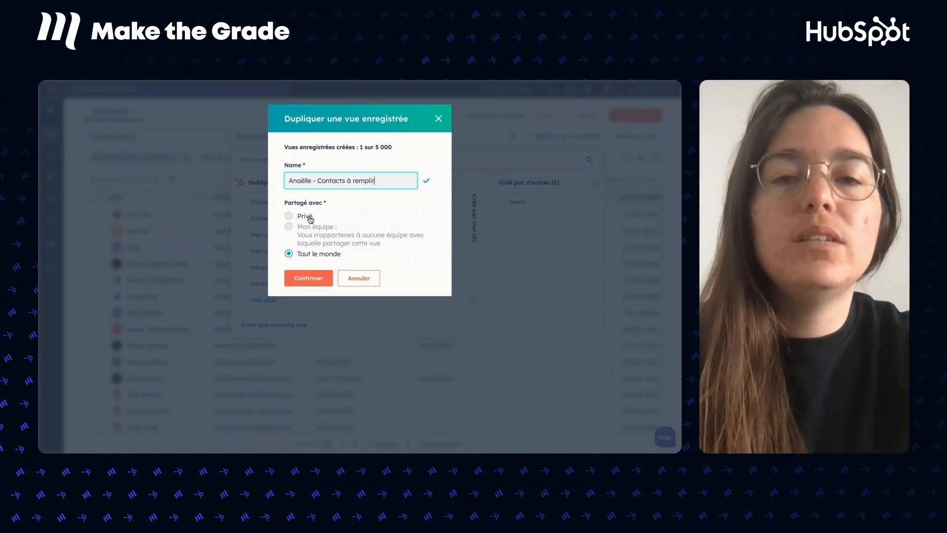
click(310, 217)
click(312, 256)
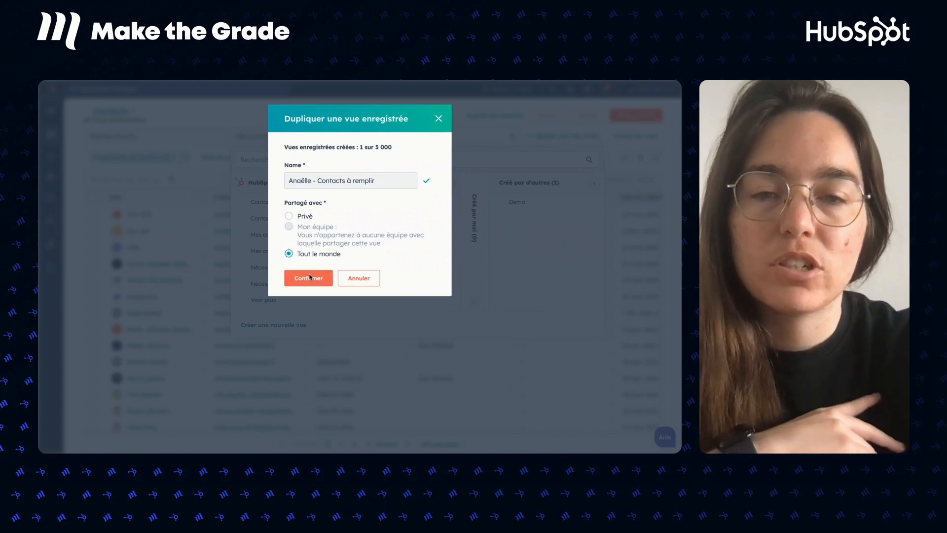
click(309, 277)
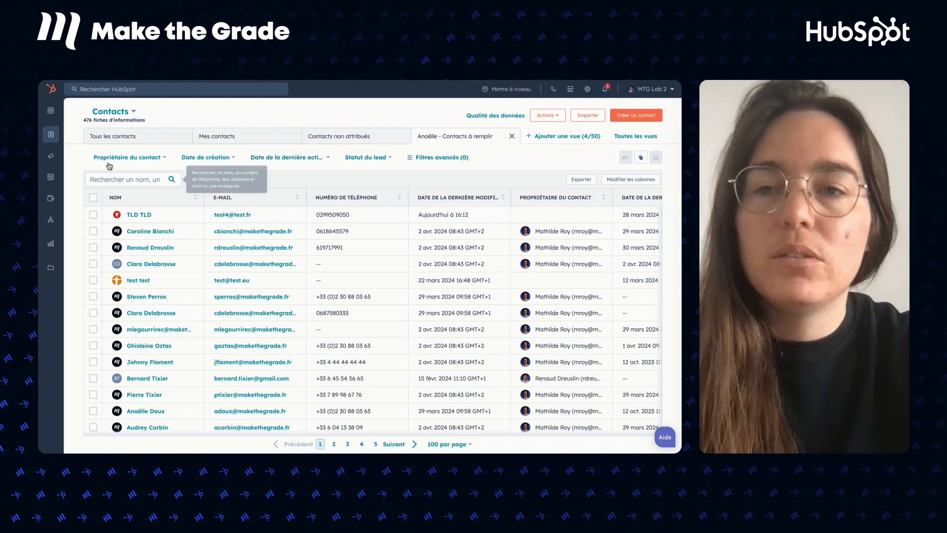
In Filtres avancés, add the filter Numéro de téléphone est inconnu.
click(439, 157)
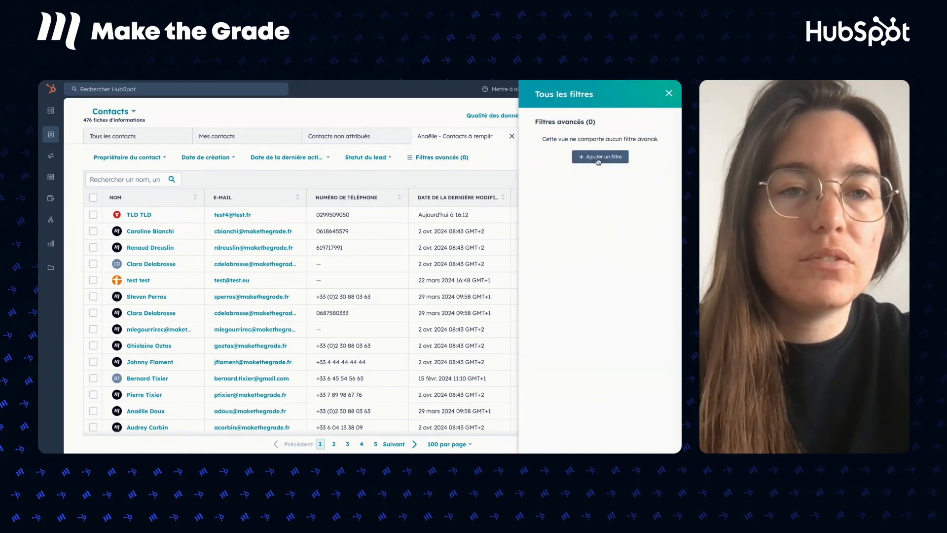
click(575, 155)
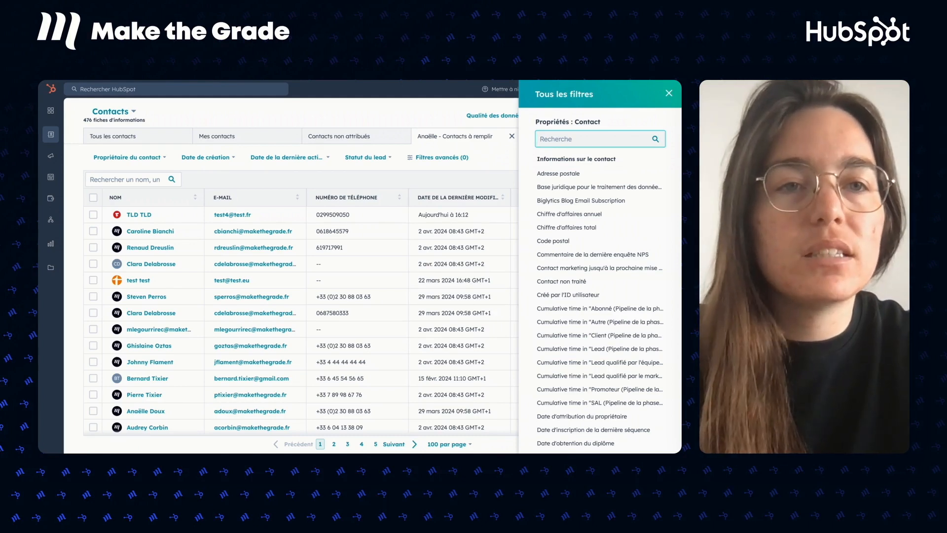
text(numéro)
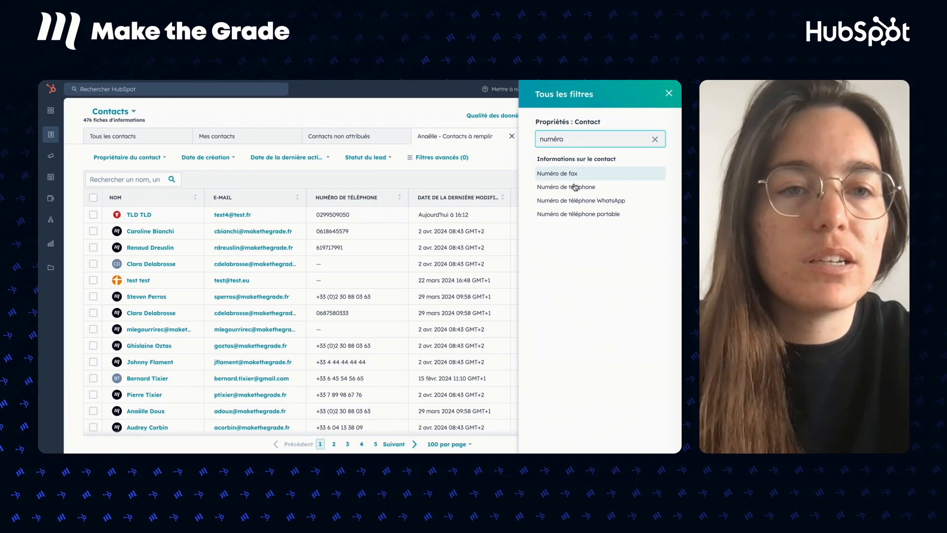
click(575, 187)
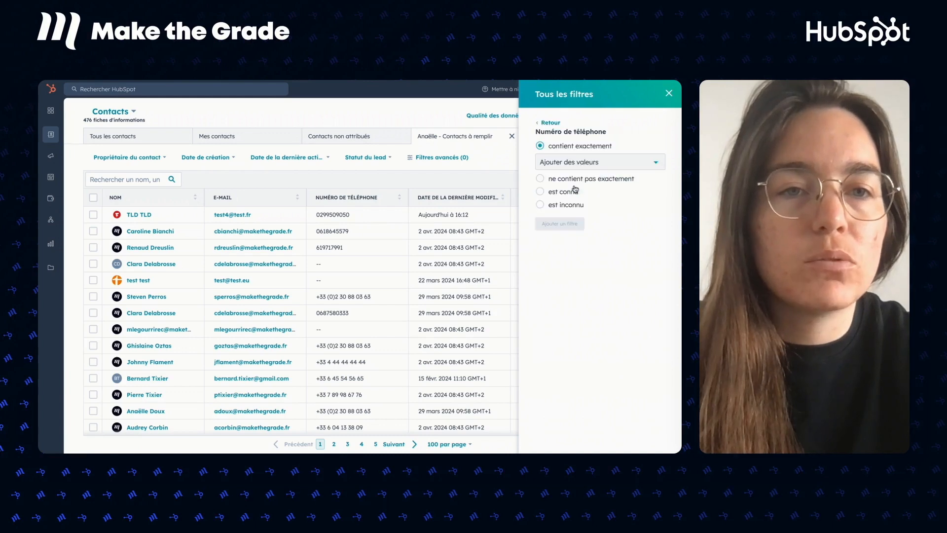
click(567, 206)
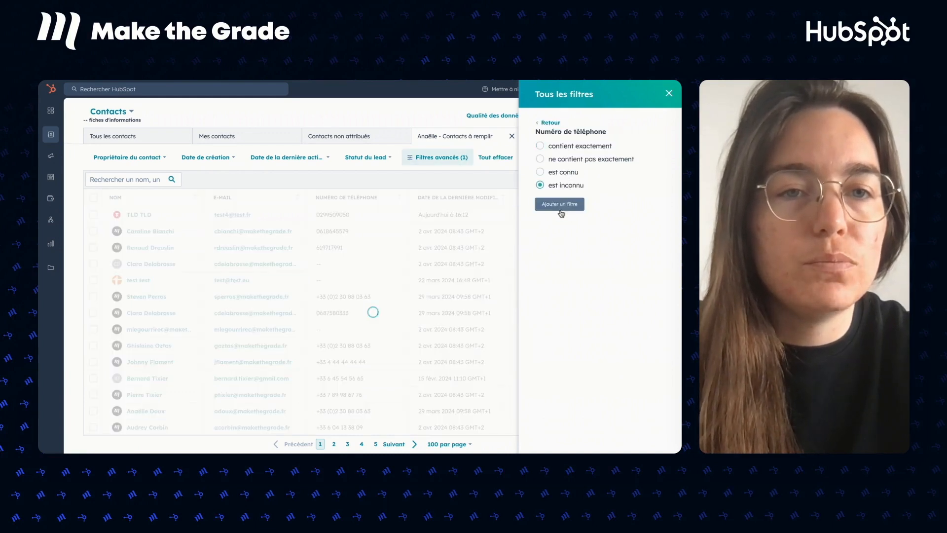
click(559, 205)
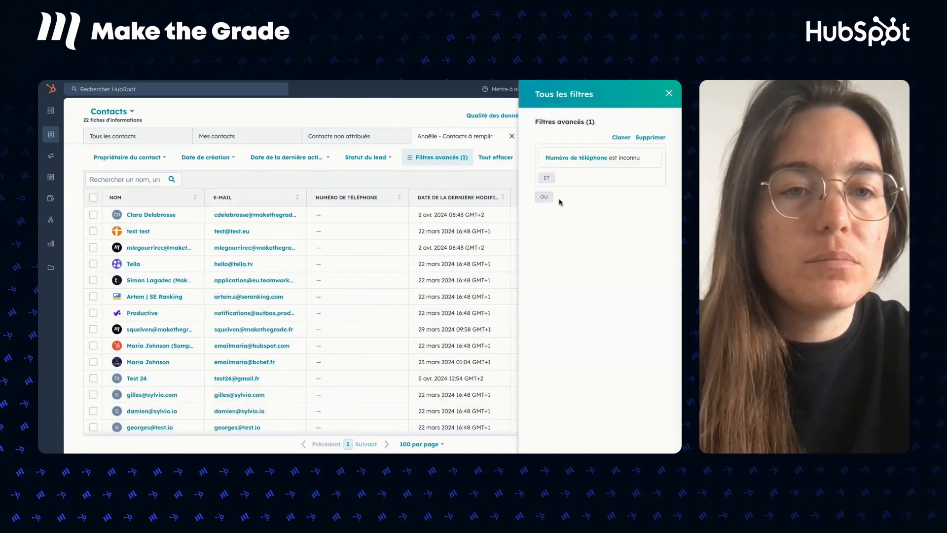
Try adding E-mail est inconnu as an AND condition, then remove it since it empties the list.
click(551, 181)
text(e-mail es)
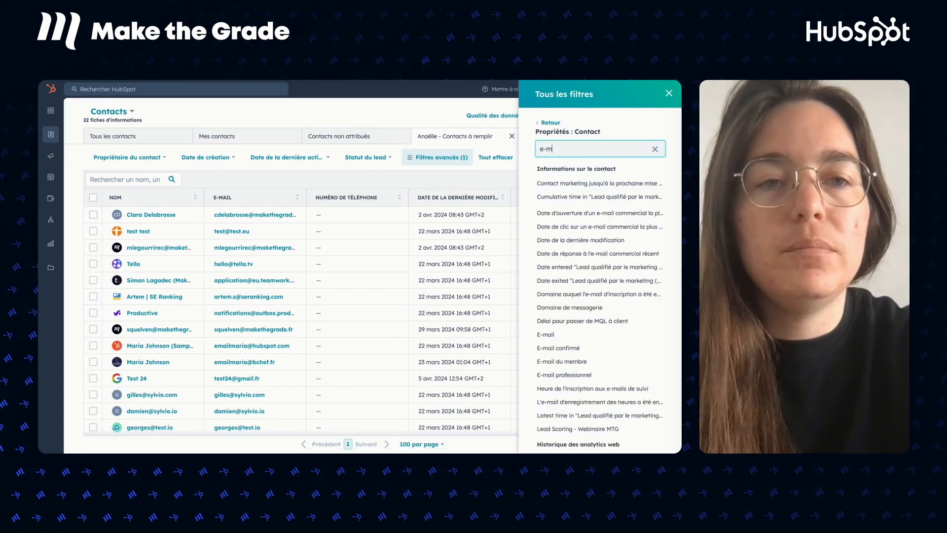
key(BackSpace)
key(BackSpace)
key(BackSpace)
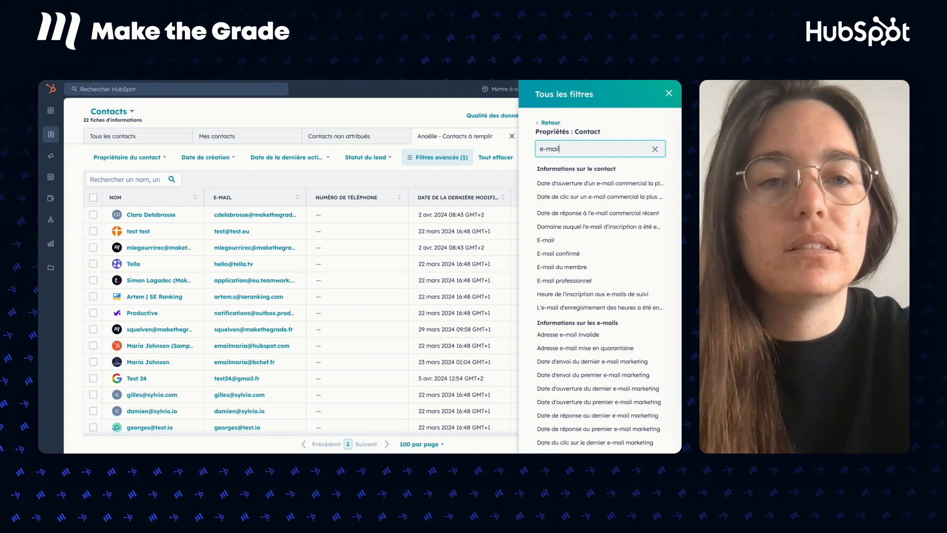
click(546, 240)
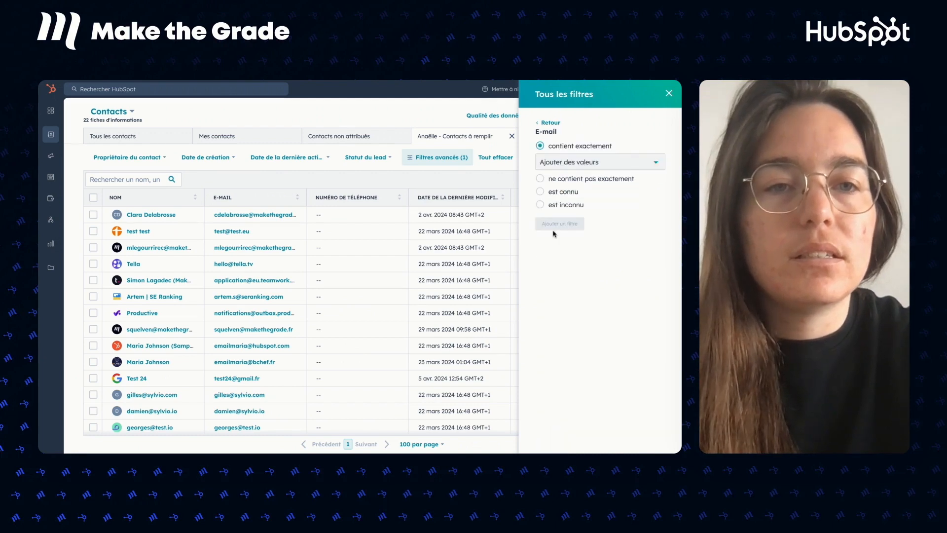
click(564, 206)
click(566, 205)
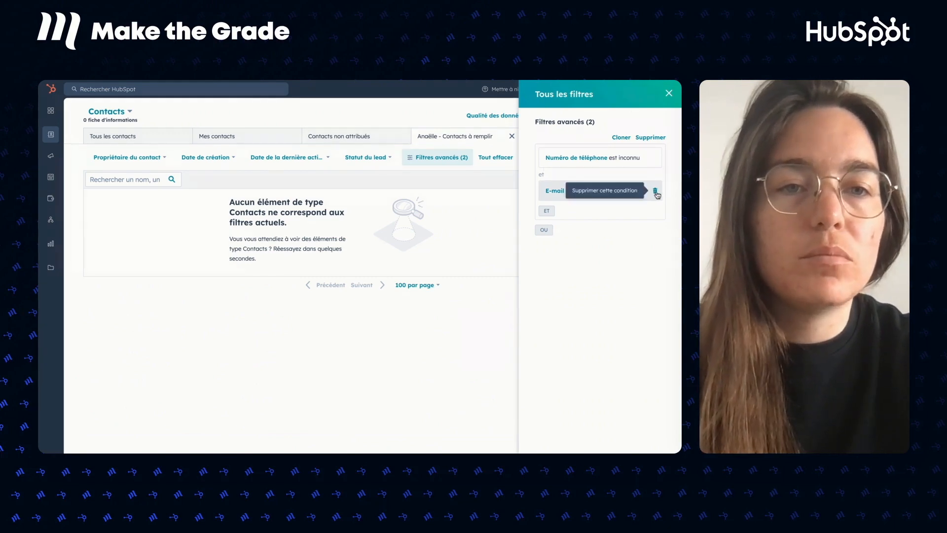
click(656, 192)
Add E-mail est inconnu as a separate OU group and close the filters panel, leaving 22 contacts.
click(544, 197)
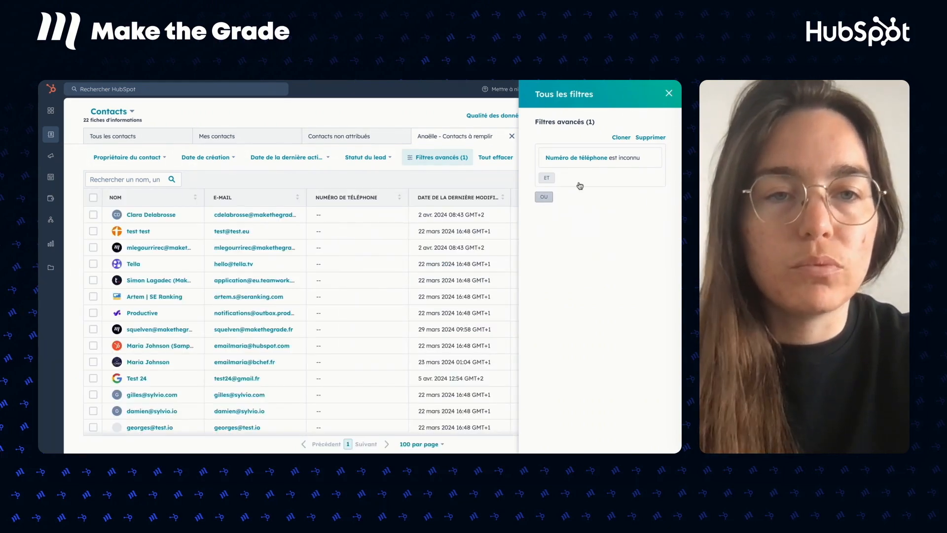
text(e-mail)
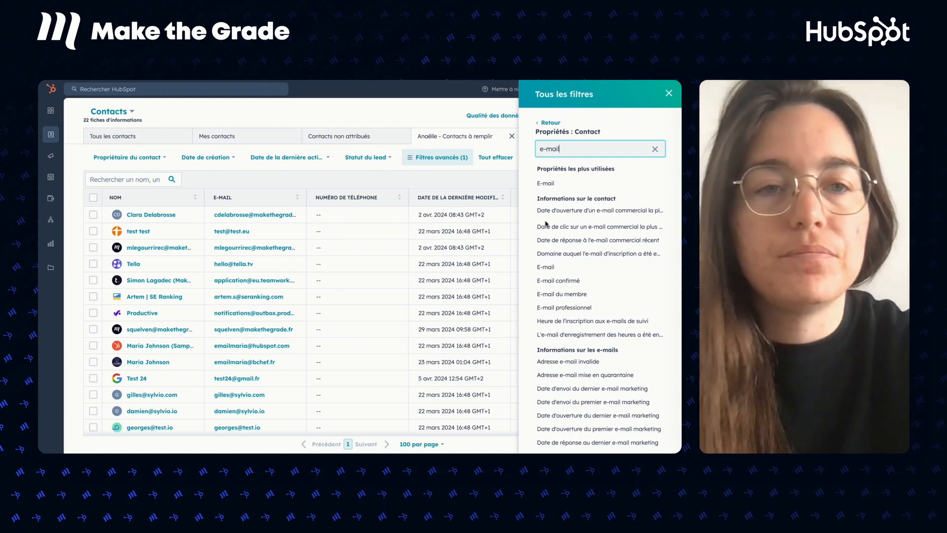
click(547, 184)
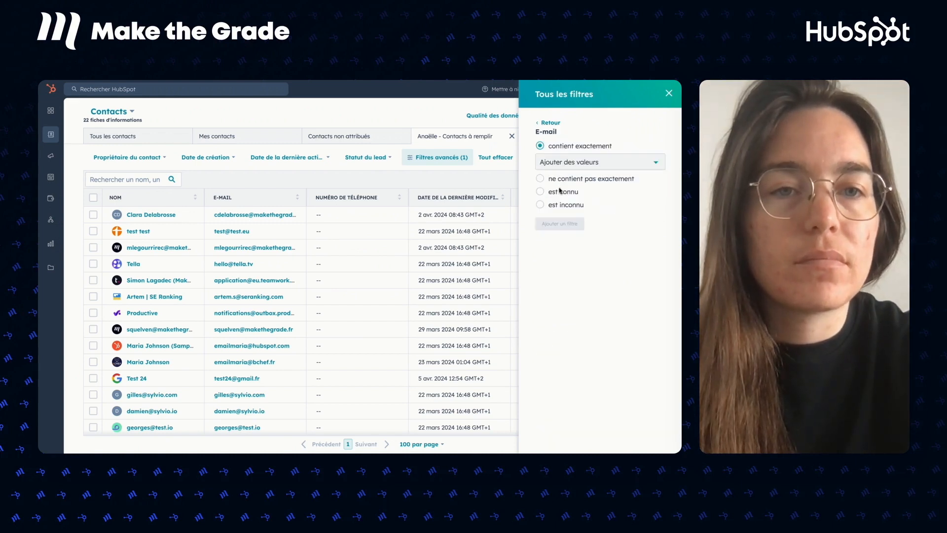
click(559, 204)
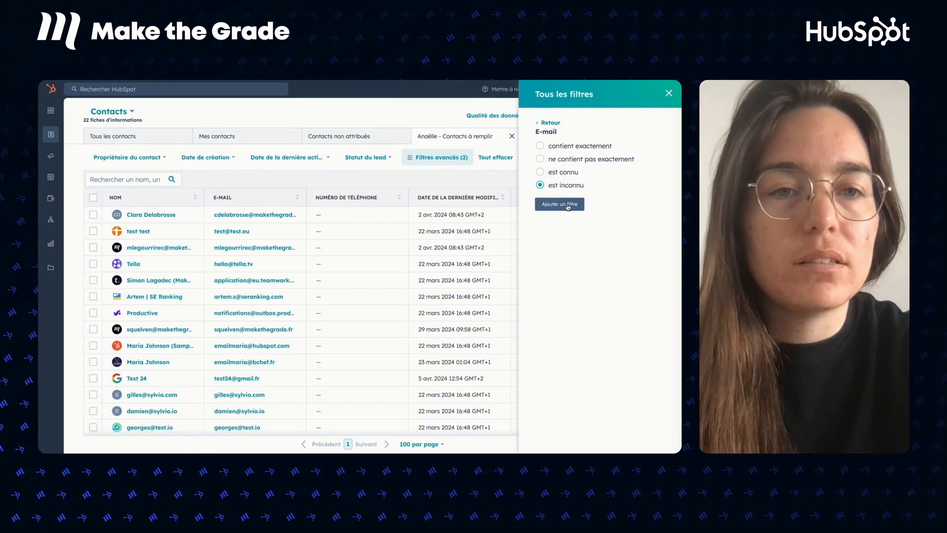
click(560, 204)
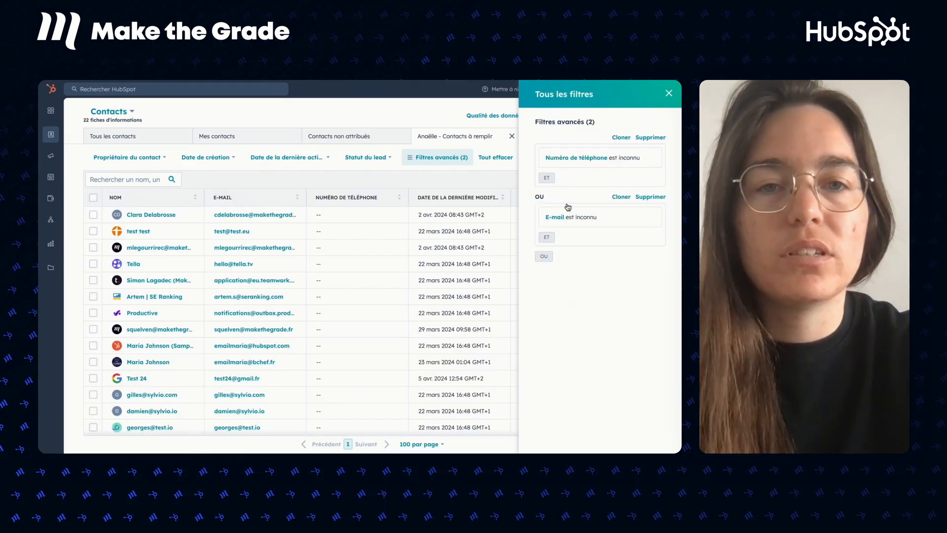
click(668, 93)
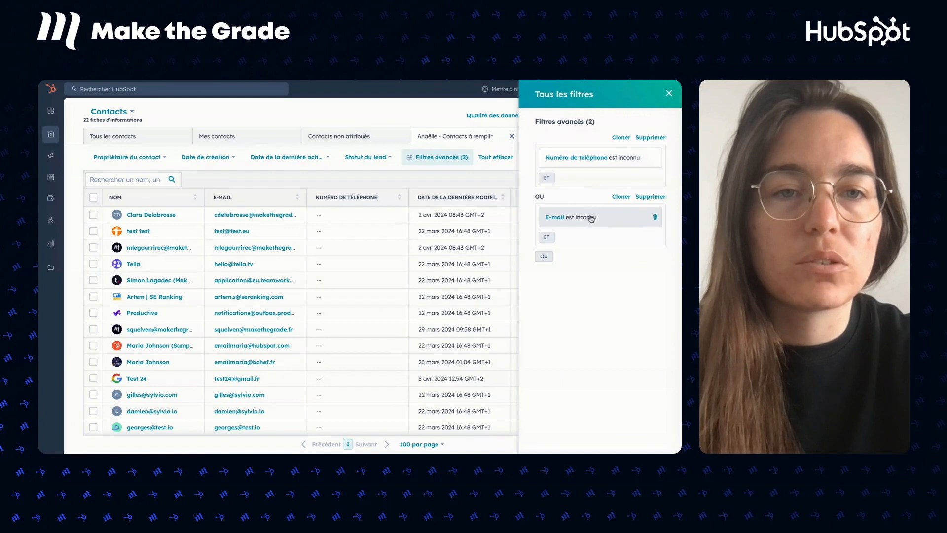
click(669, 93)
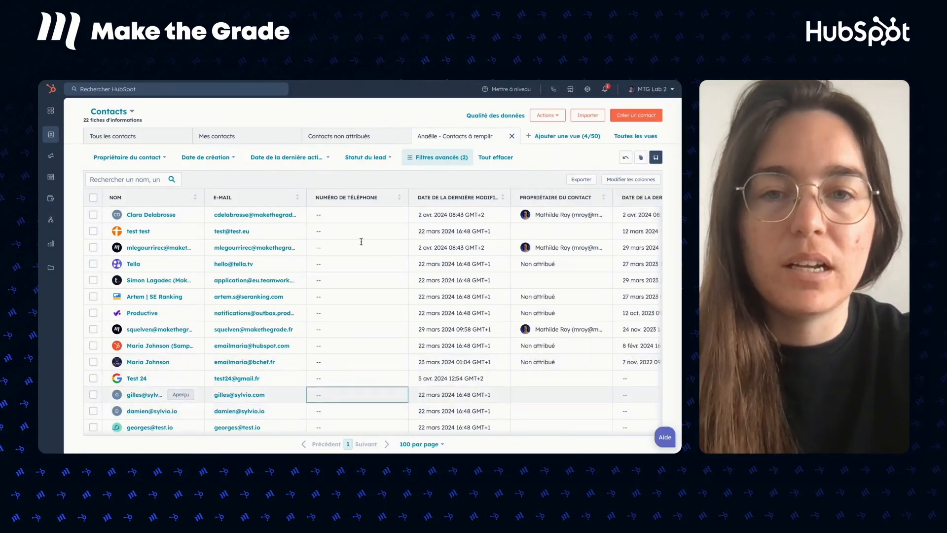
Sort the 22 contacts by the E-MAIL column and save the view with its filters.
click(271, 198)
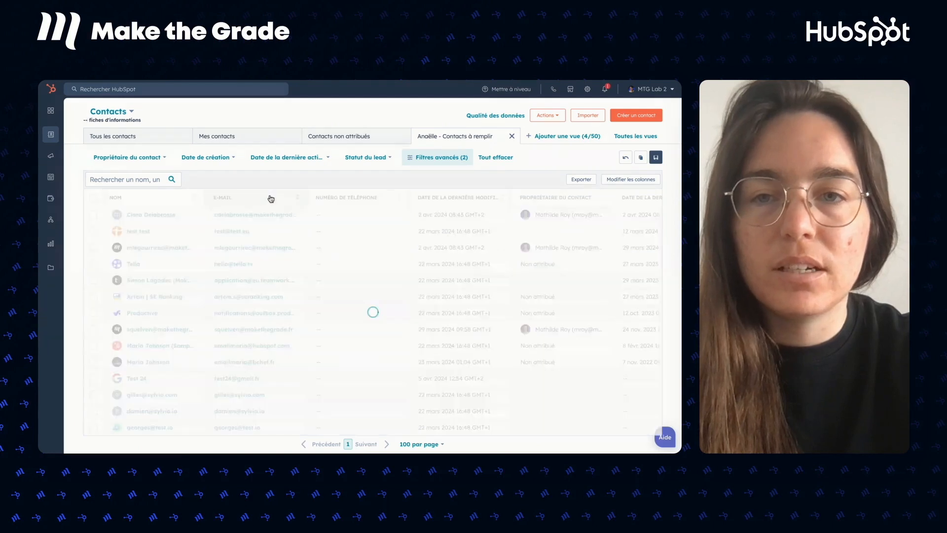
click(270, 198)
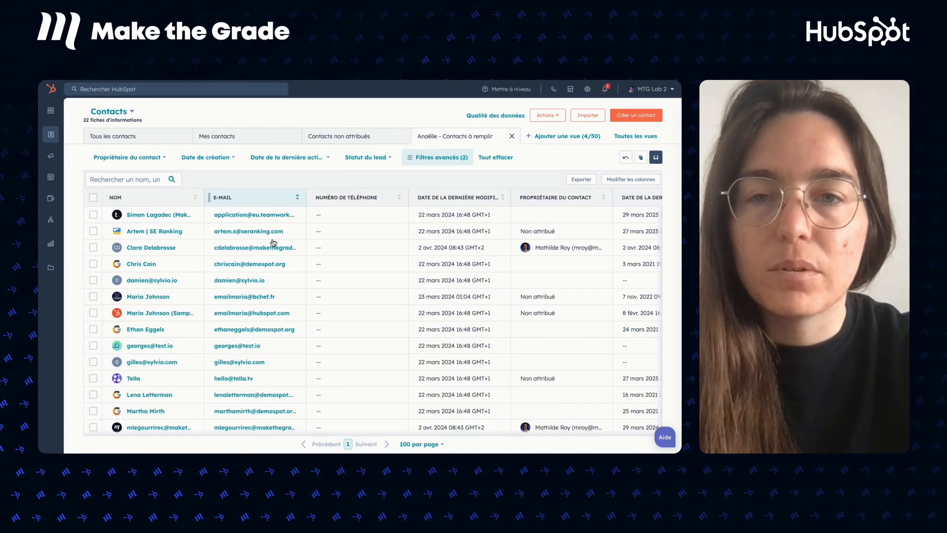
scroll(275, 344, down, 3)
scroll(279, 339, up, 3)
scroll(280, 339, up, 1)
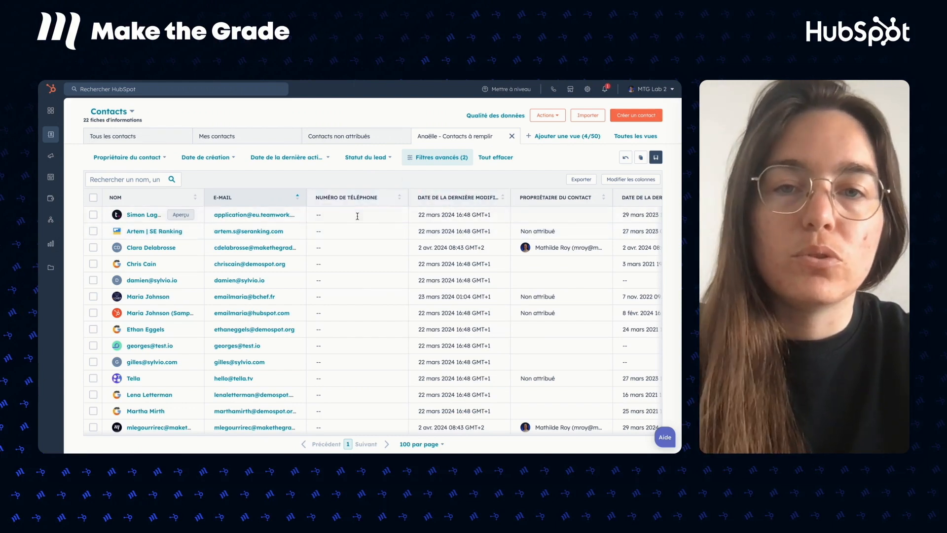
scroll(357, 215, down, 3)
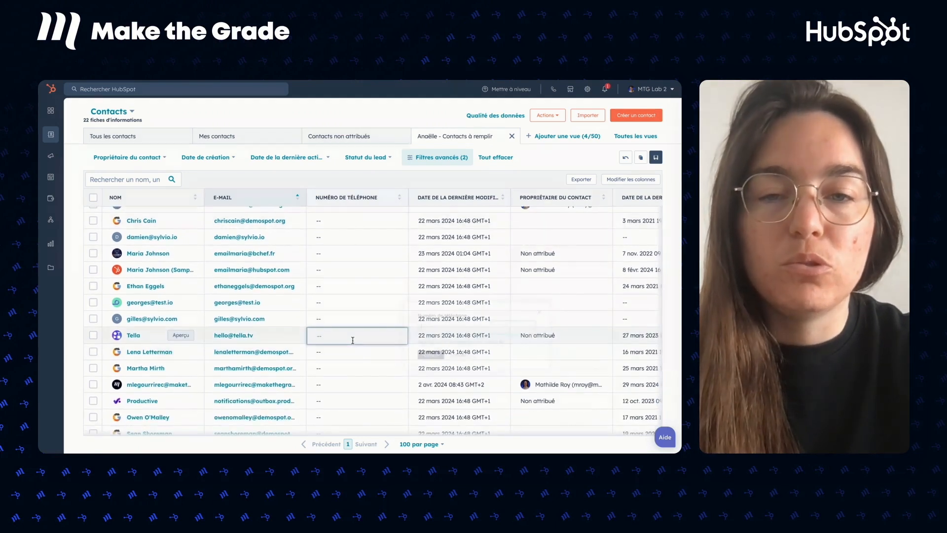
click(353, 340)
click(471, 360)
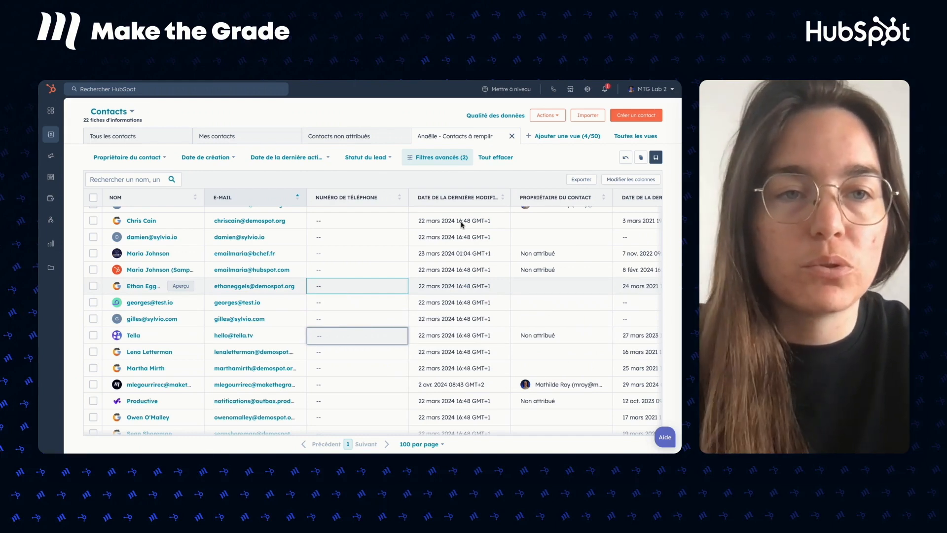
click(658, 159)
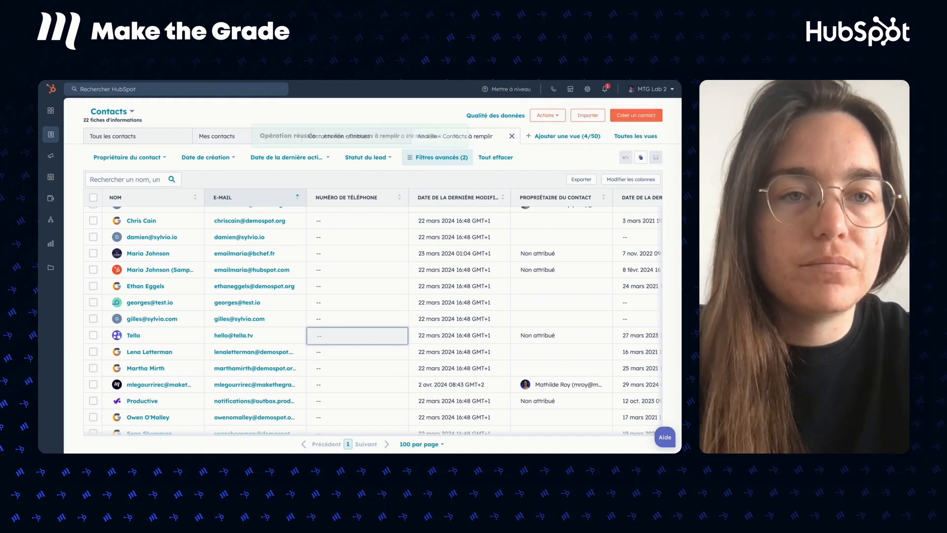